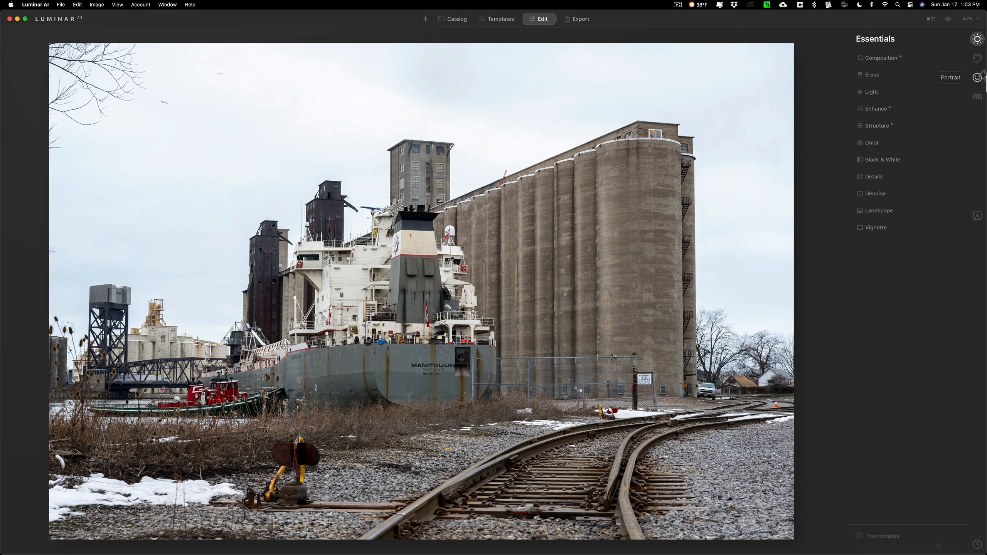
Step: Open the folder that stores custom skies for the Creative Sky AI tool
{"action": "left_click", "coordinate": [977, 58]}
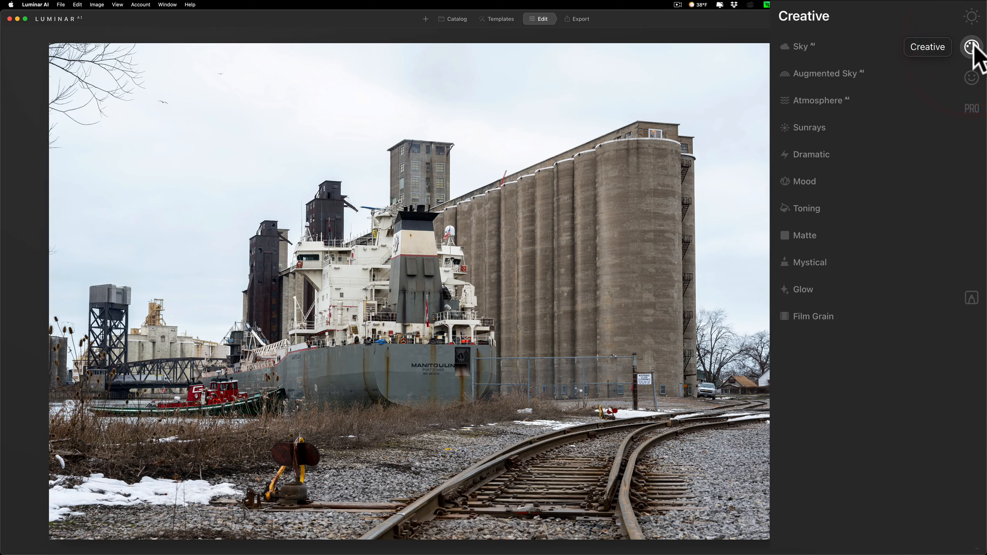
{"action": "left_click", "coordinate": [803, 45]}
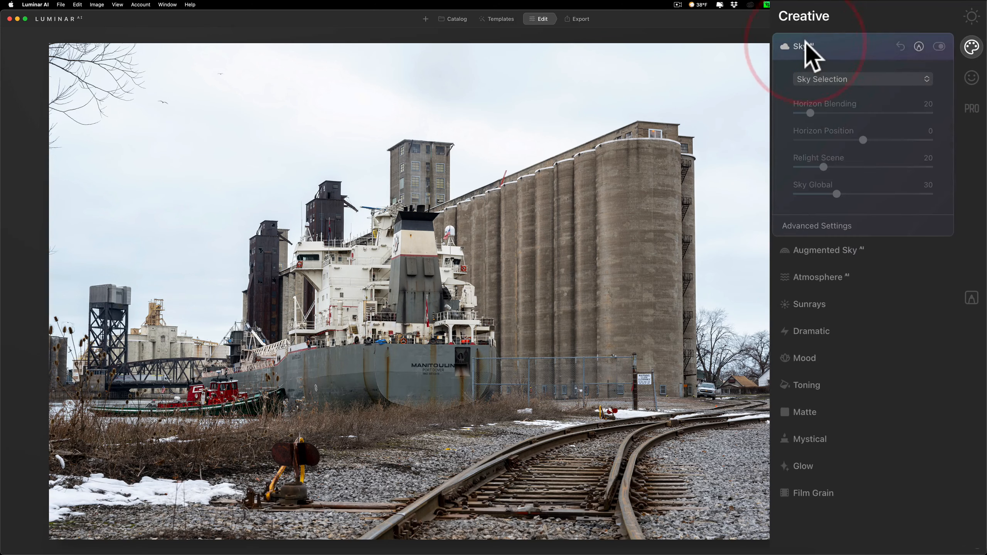
{"action": "left_click", "coordinate": [896, 80]}
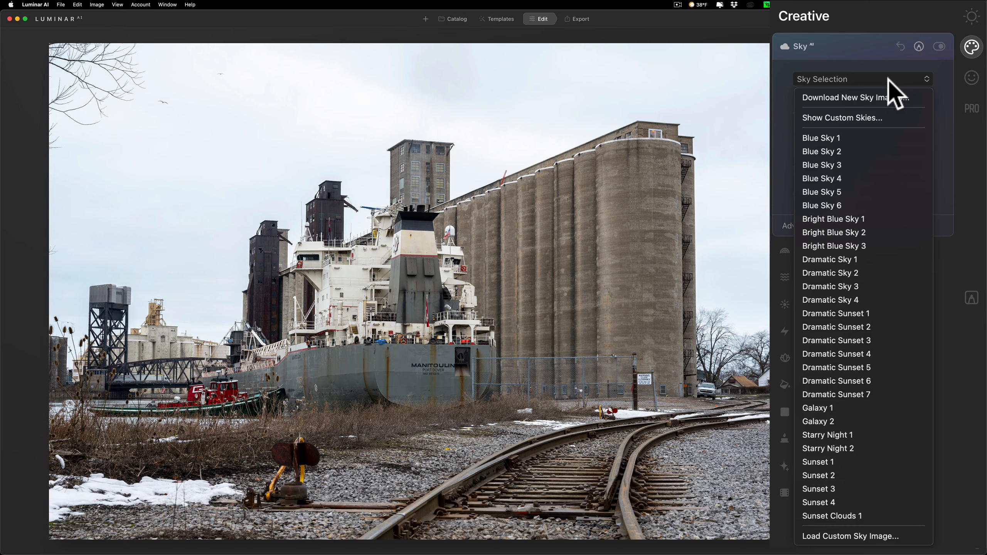
{"action": "left_click", "coordinate": [858, 116]}
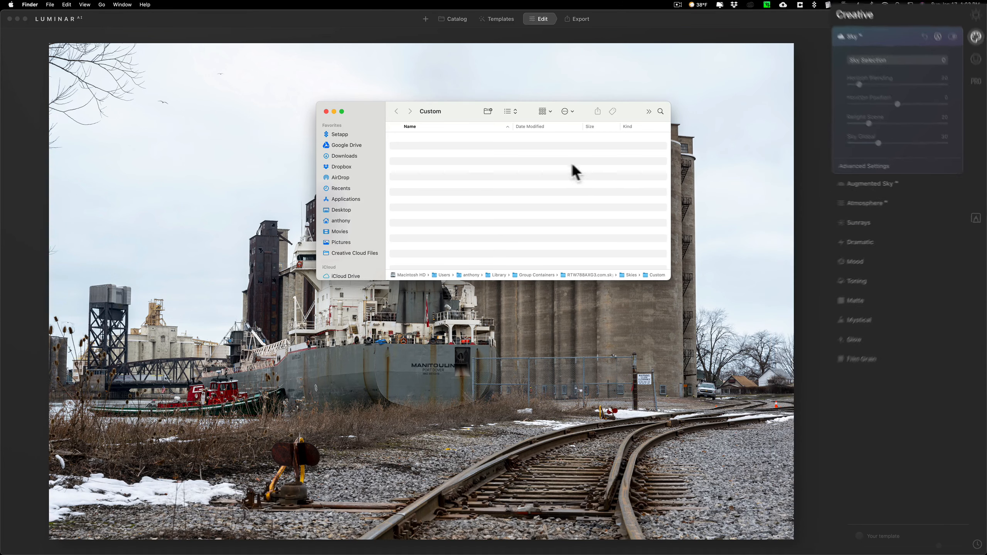
{"action": "left_click_drag", "start_coordinate": [471, 114], "coordinate": [427, 118]}
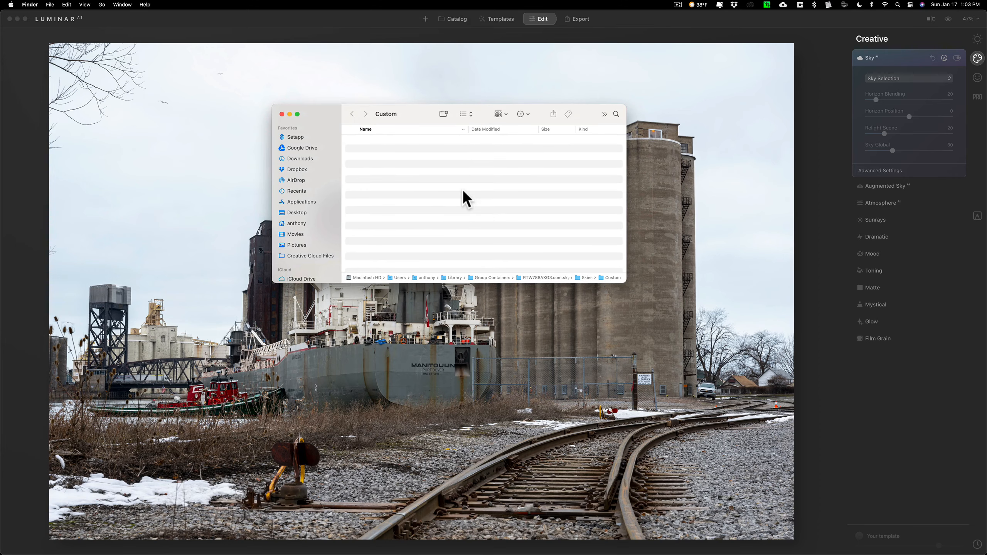
Step: Clear Luminar AI from the desktop, open the My Skies folder, place it beside the Custom folder, and look through its images
{"action": "left_click", "coordinate": [9, 19]}
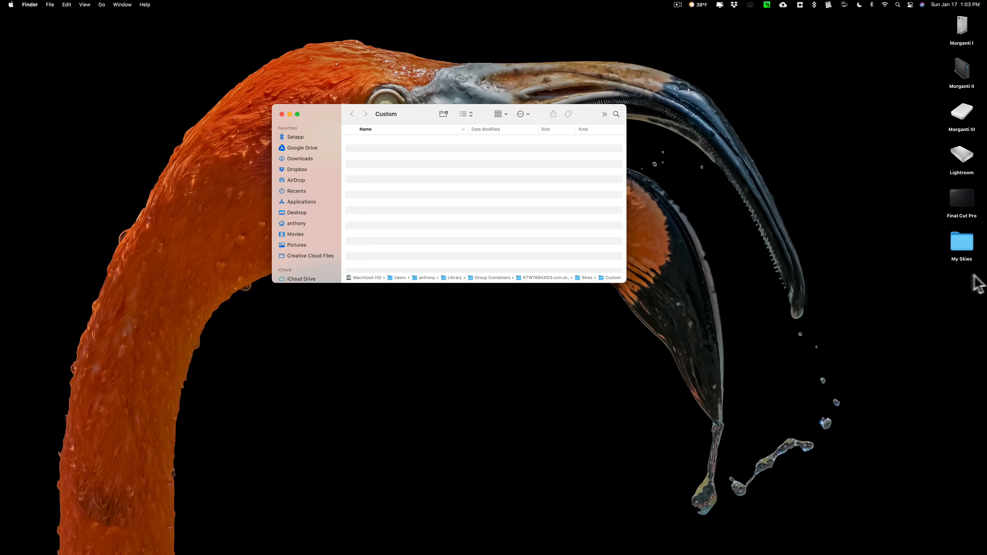
{"action": "double_click", "coordinate": [961, 244]}
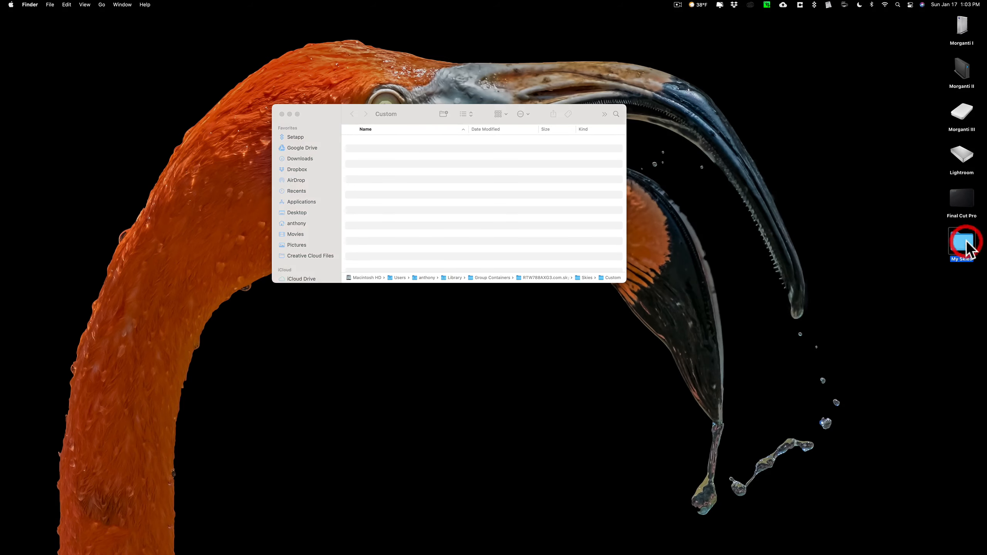
{"action": "left_click_drag", "start_coordinate": [320, 133], "coordinate": [682, 158]}
{"action": "scroll", "coordinate": [754, 203], "scroll_direction": "down", "scroll_amount": 5}
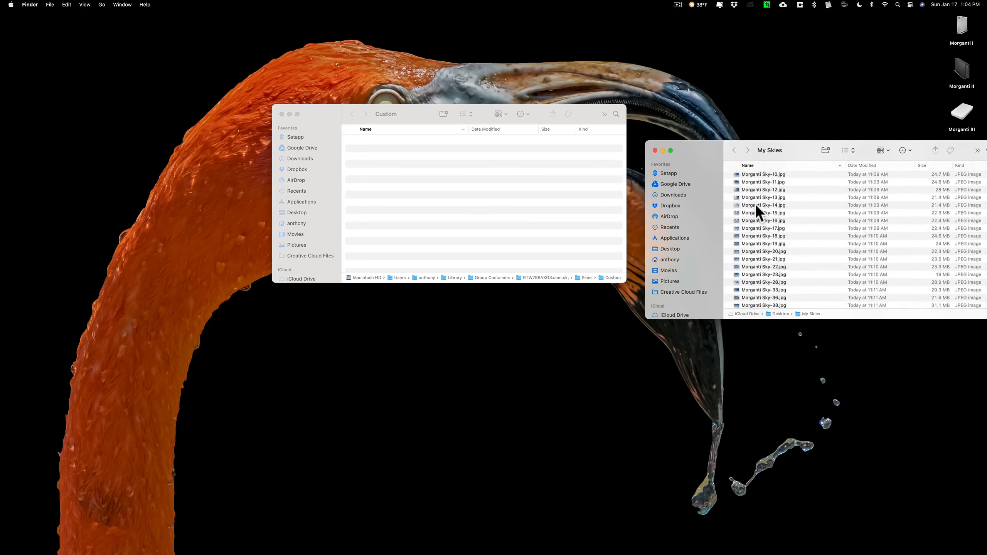
{"action": "scroll", "coordinate": [755, 205], "scroll_direction": "up", "scroll_amount": 5}
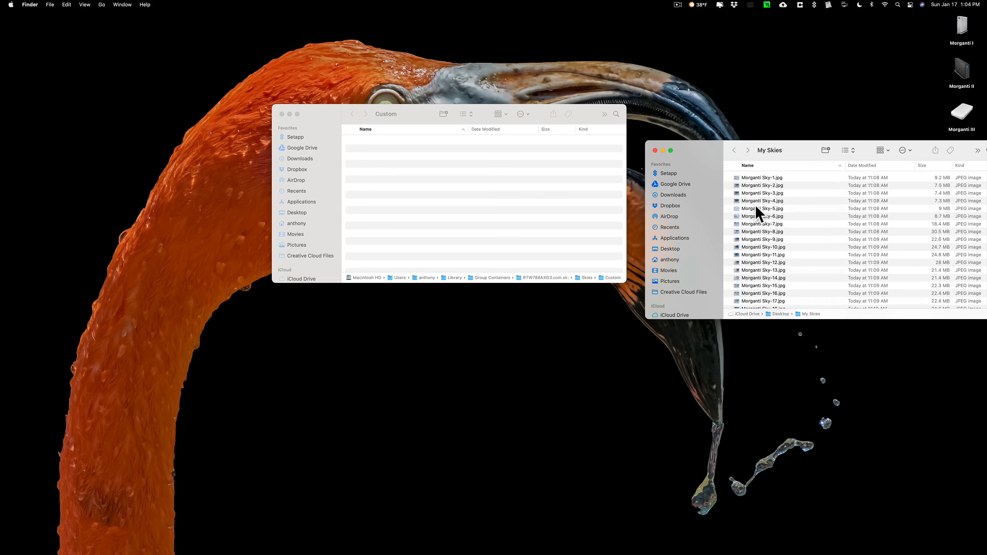
Step: Move all sky images from the My Skies folder into the Custom folder, accepting their removal from iCloud Drive
{"action": "left_click", "coordinate": [751, 176]}
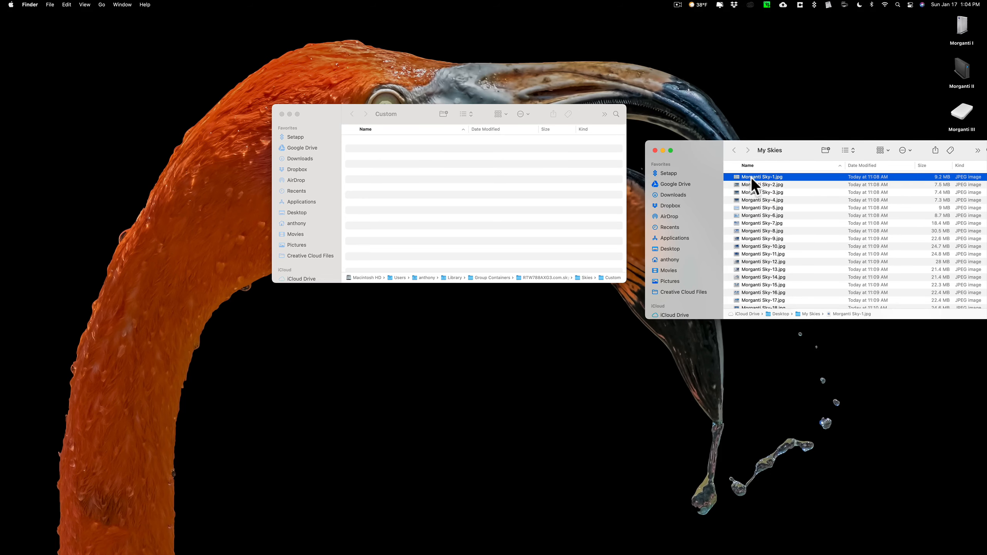
{"action": "key", "text": "super+a"}
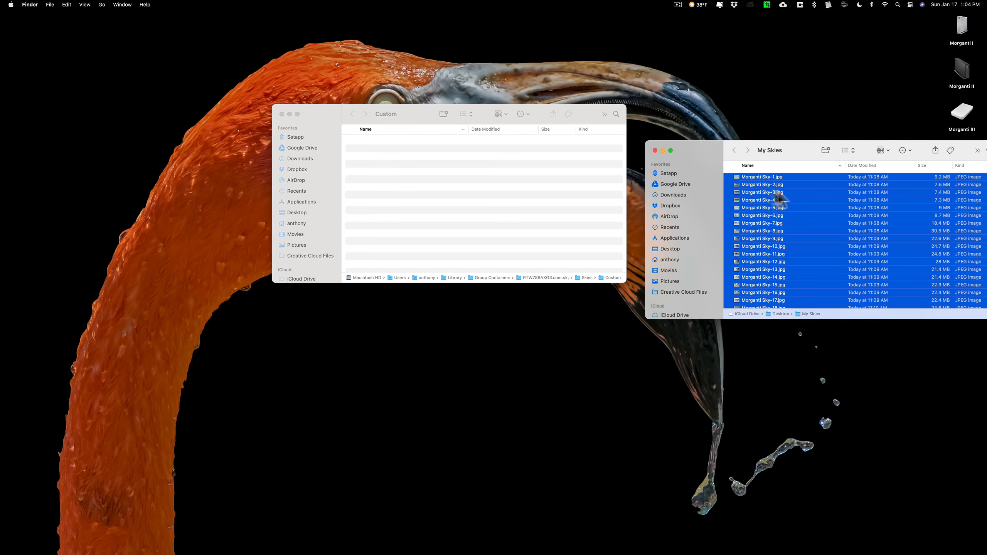
{"action": "left_click_drag", "start_coordinate": [776, 194], "coordinate": [441, 160]}
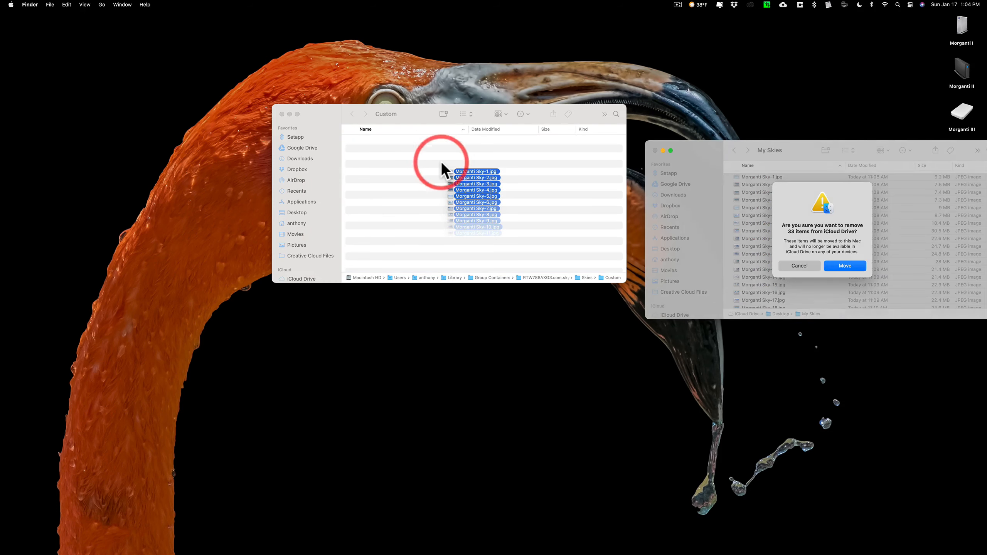
{"action": "left_click", "coordinate": [839, 264]}
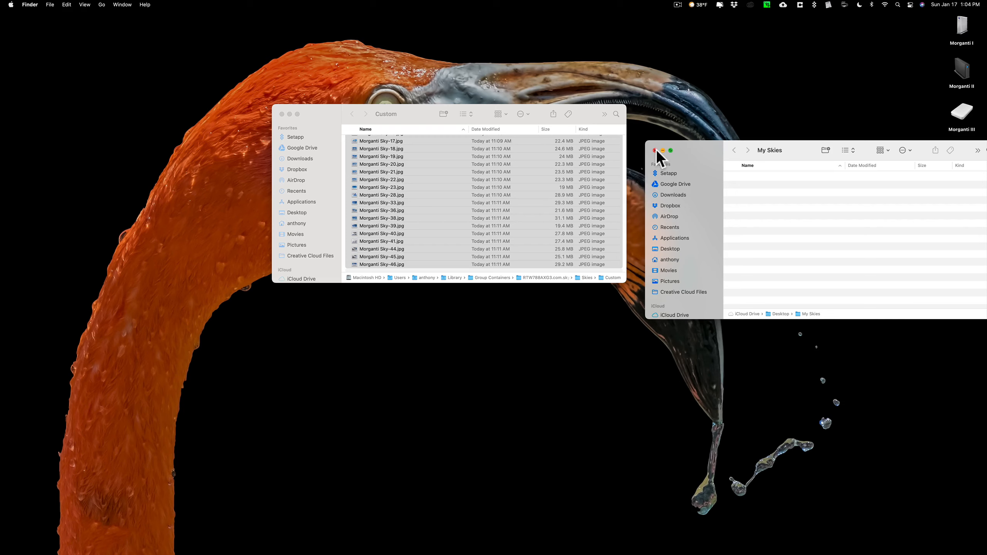
Step: Close the My Skies and Custom folder windows and switch back to Luminar AI
{"action": "left_click", "coordinate": [654, 150]}
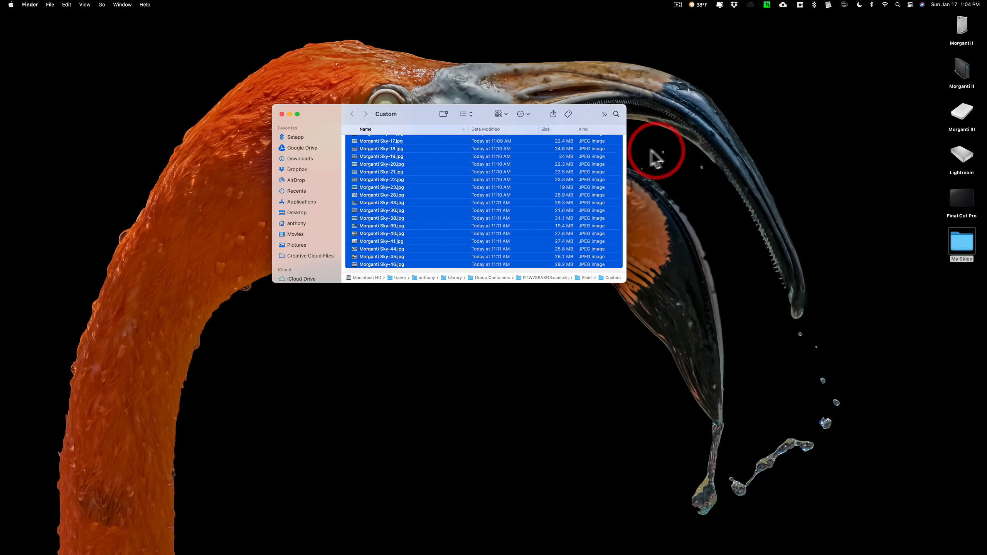
{"action": "left_click", "coordinate": [281, 114]}
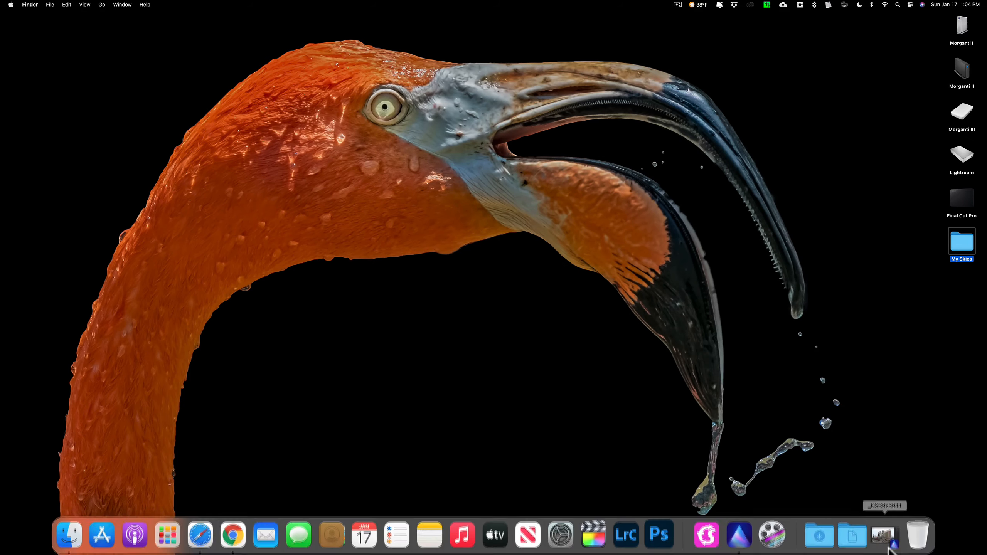
{"action": "left_click", "coordinate": [885, 537]}
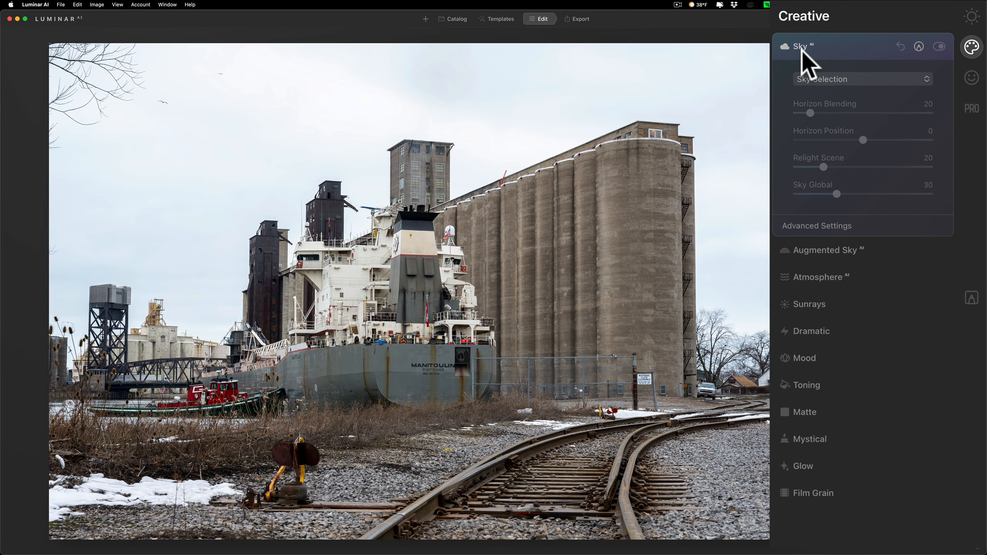
Step: Try the custom Sky-1 image as the photo's sky and replace it with the custom Sky-10 image
{"action": "left_click", "coordinate": [855, 78]}
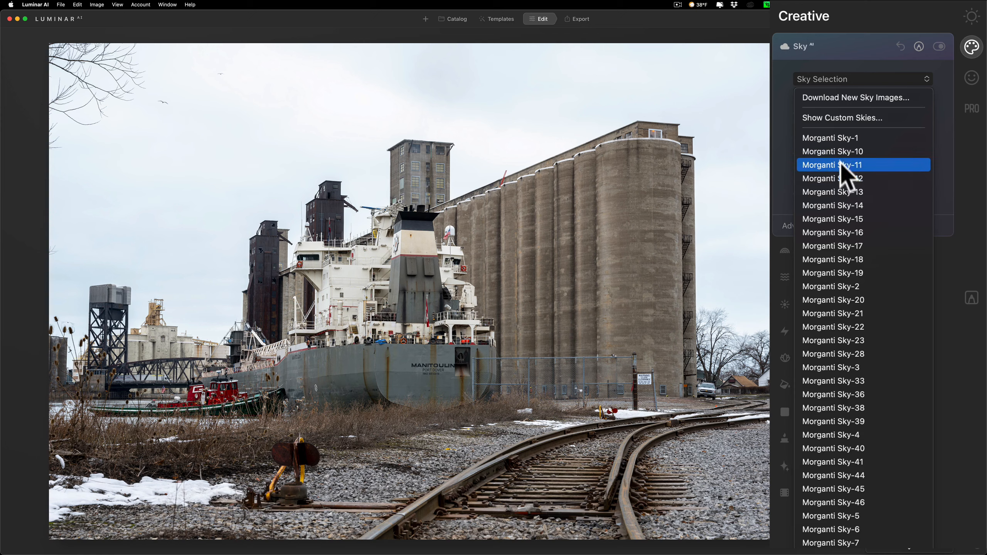
{"action": "left_click", "coordinate": [868, 137]}
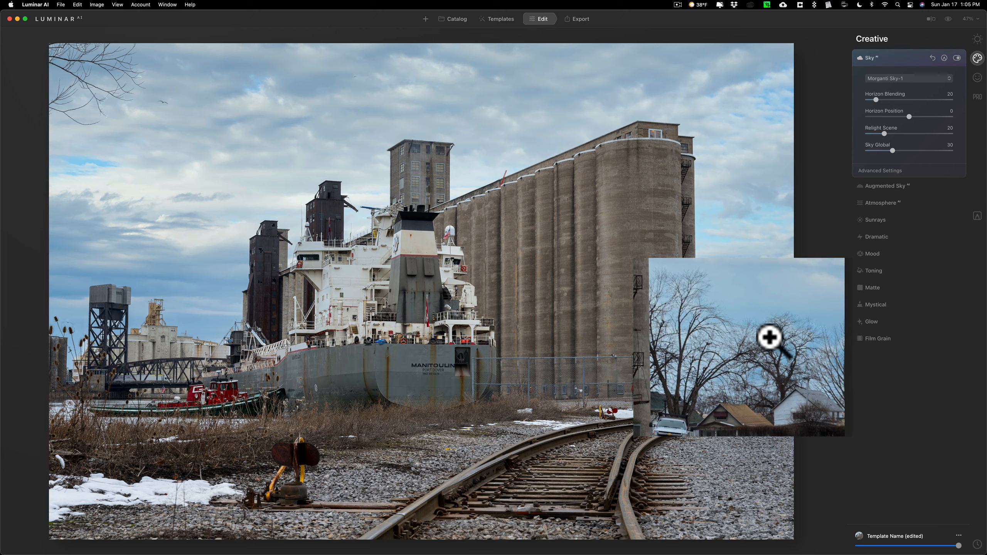
{"action": "left_click", "coordinate": [917, 80]}
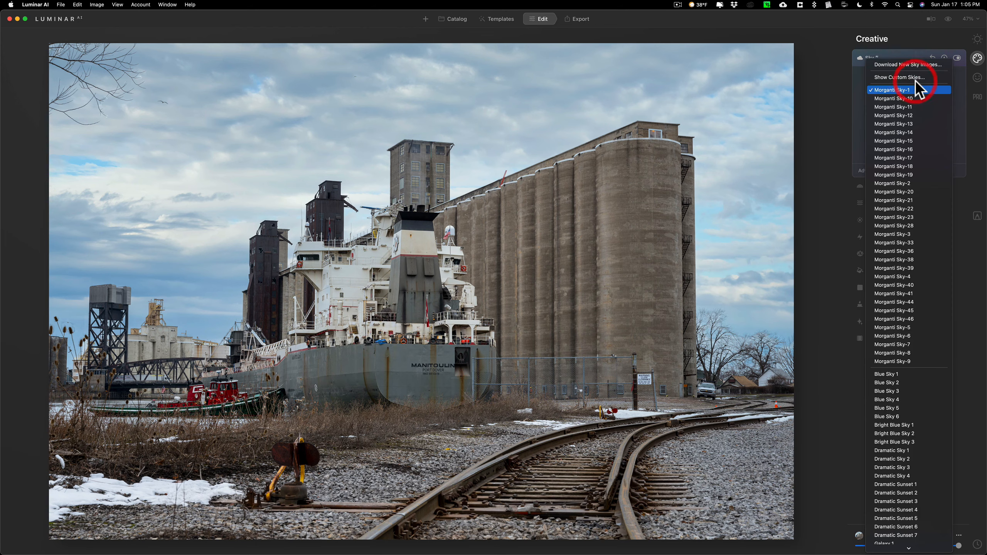
{"action": "left_click", "coordinate": [916, 98]}
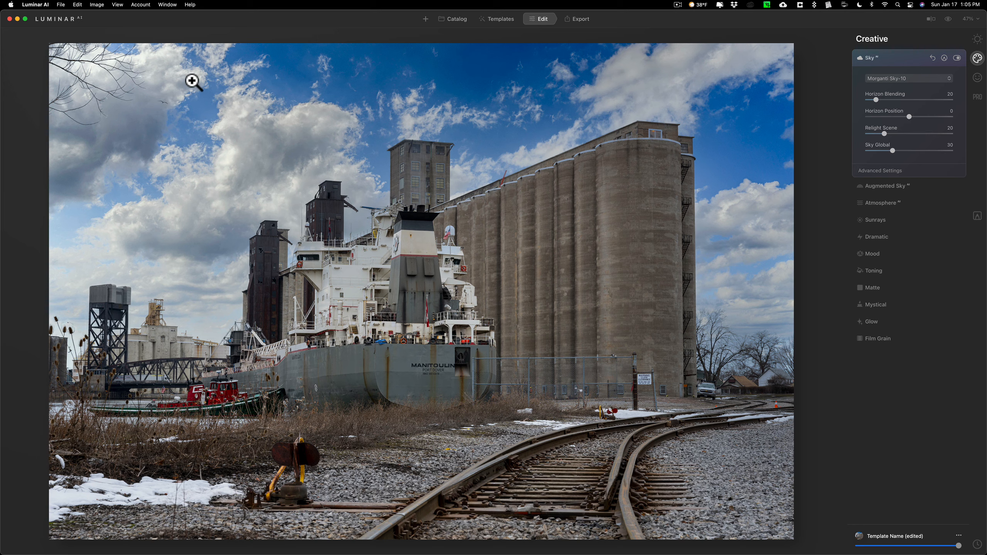
Step: Compare the photo with Sky AI disabled and enabled, inspecting the original sky up close
{"action": "left_click", "coordinate": [952, 59]}
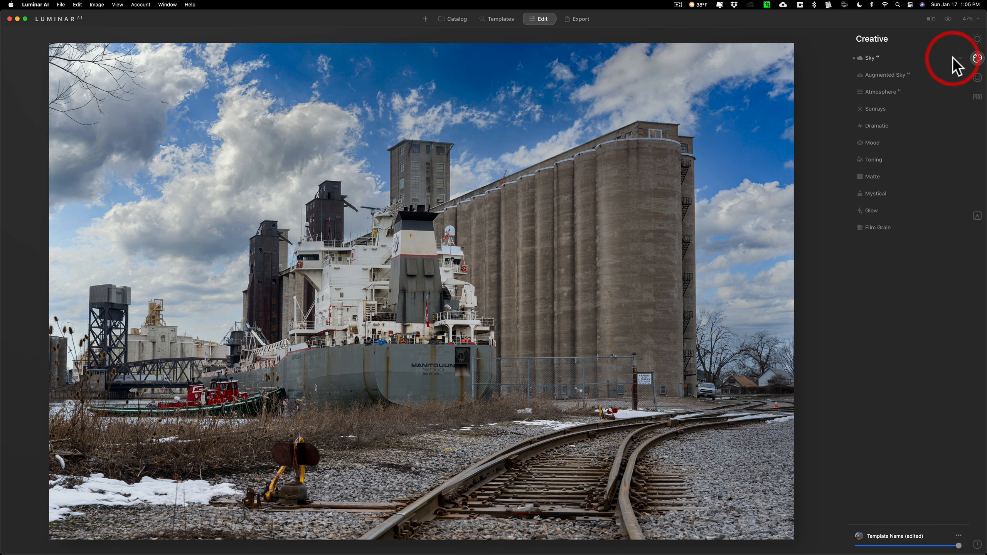
{"action": "left_click", "coordinate": [953, 57]}
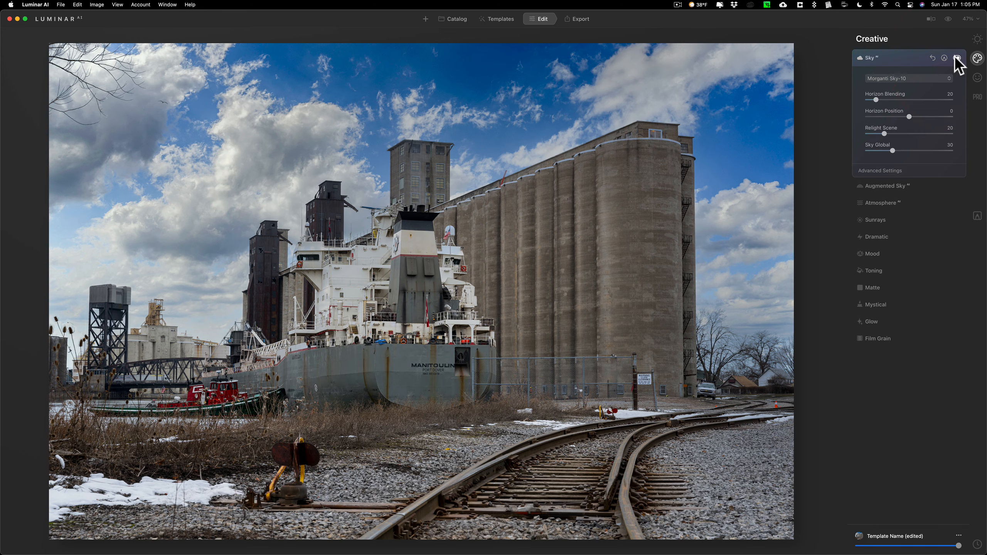
{"action": "left_click", "coordinate": [957, 58]}
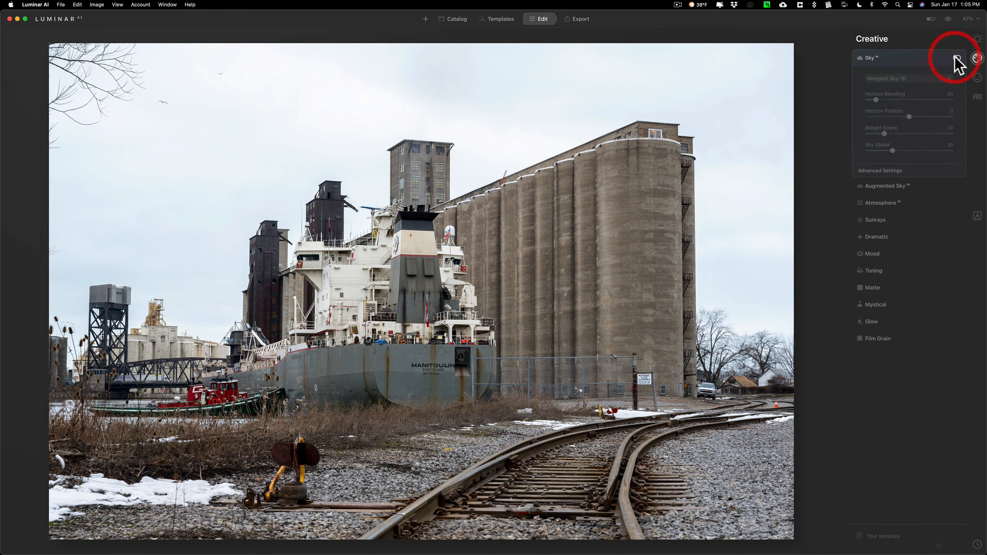
{"action": "left_click", "coordinate": [352, 73]}
{"action": "left_click", "coordinate": [335, 59]}
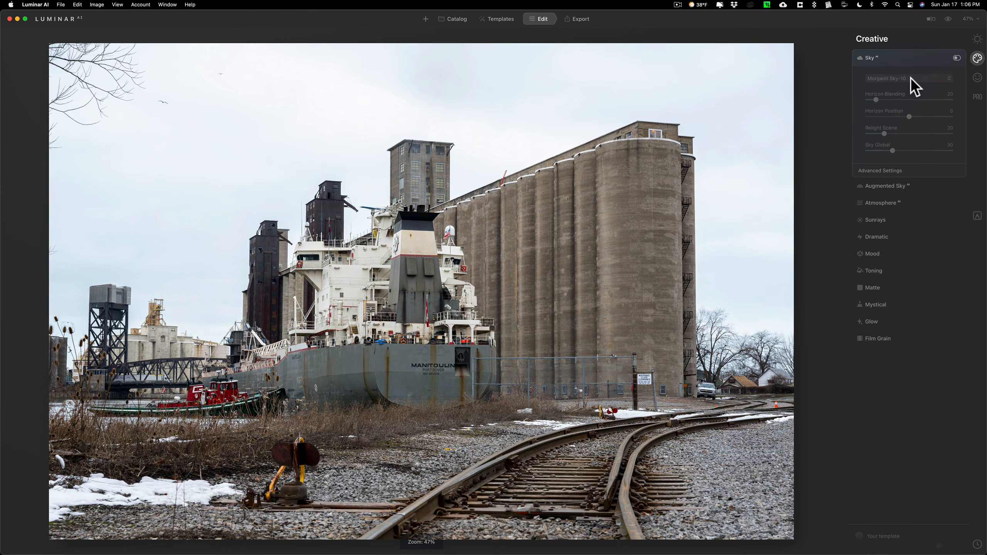
{"action": "left_click", "coordinate": [957, 58]}
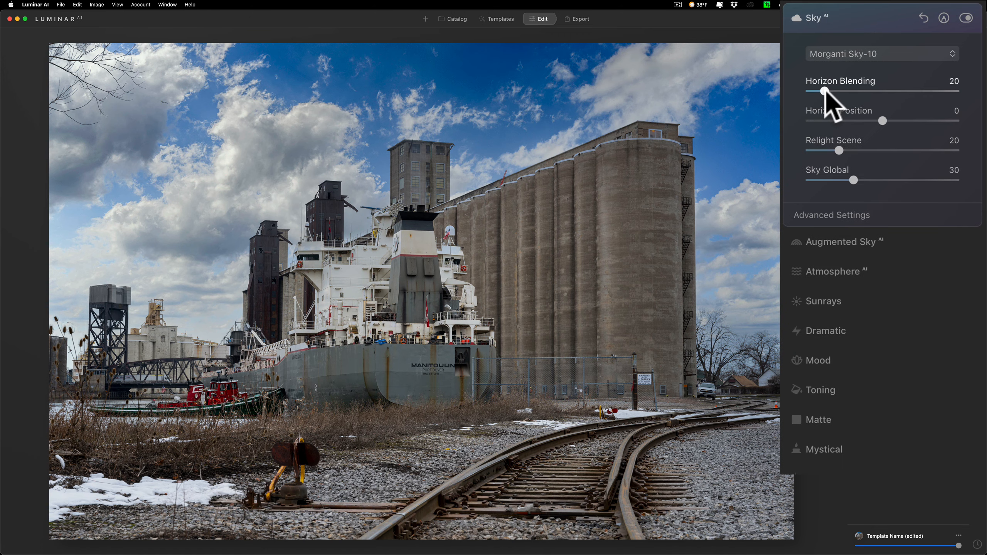
Step: Try a Horizon Blending of 119 and a shifted Horizon Position, returning them to 20 and 0
{"action": "left_click_drag", "start_coordinate": [825, 92], "coordinate": [897, 92]}
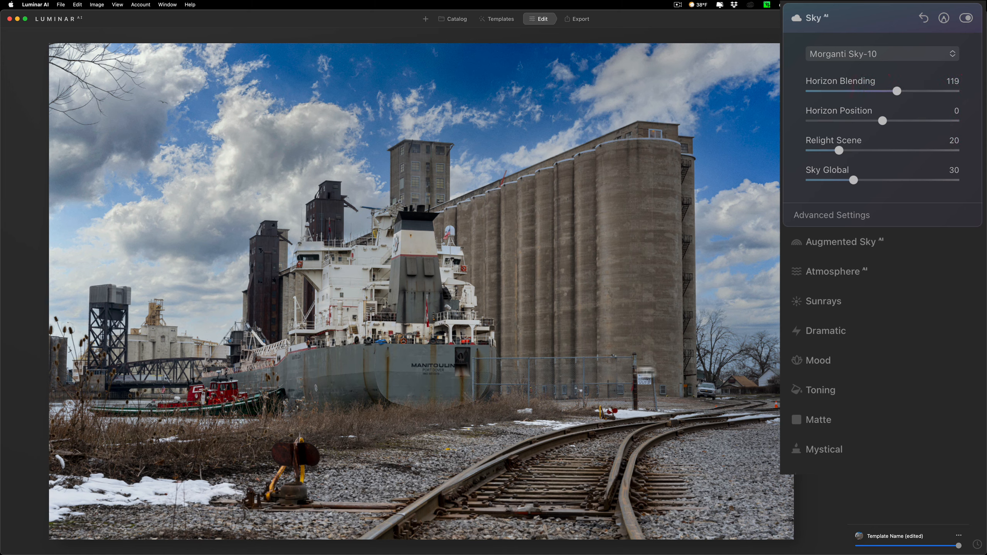
{"action": "left_click_drag", "start_coordinate": [902, 91], "coordinate": [820, 88]}
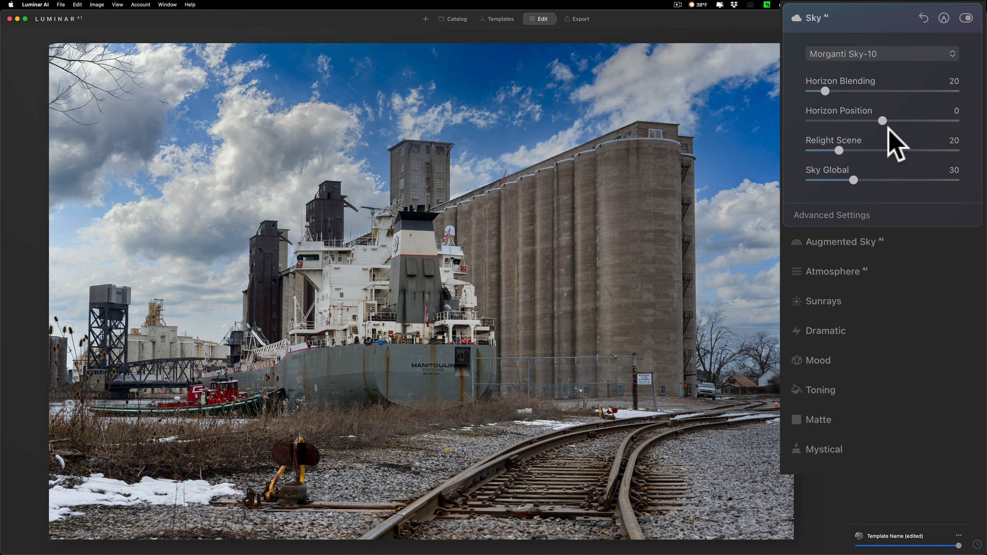
{"action": "mouse_move", "coordinate": [883, 121]}
{"action": "left_mouse_down"}
{"action": "mouse_move", "coordinate": [940, 121]}
{"action": "mouse_move", "coordinate": [832, 121]}
{"action": "mouse_move", "coordinate": [882, 121]}
{"action": "left_mouse_up"}
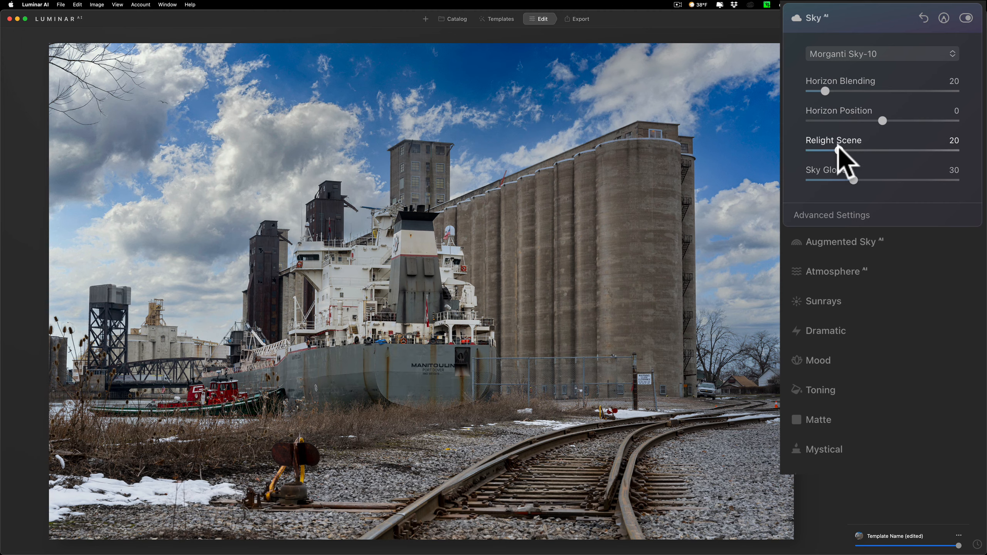
Step: Set Relight Scene to 7 and try different Sky Global values, including 15, returning Sky Global to 30
{"action": "mouse_move", "coordinate": [838, 147]}
{"action": "left_mouse_down"}
{"action": "mouse_move", "coordinate": [944, 149]}
{"action": "mouse_move", "coordinate": [802, 151]}
{"action": "mouse_move", "coordinate": [852, 152]}
{"action": "mouse_move", "coordinate": [829, 151]}
{"action": "left_mouse_up"}
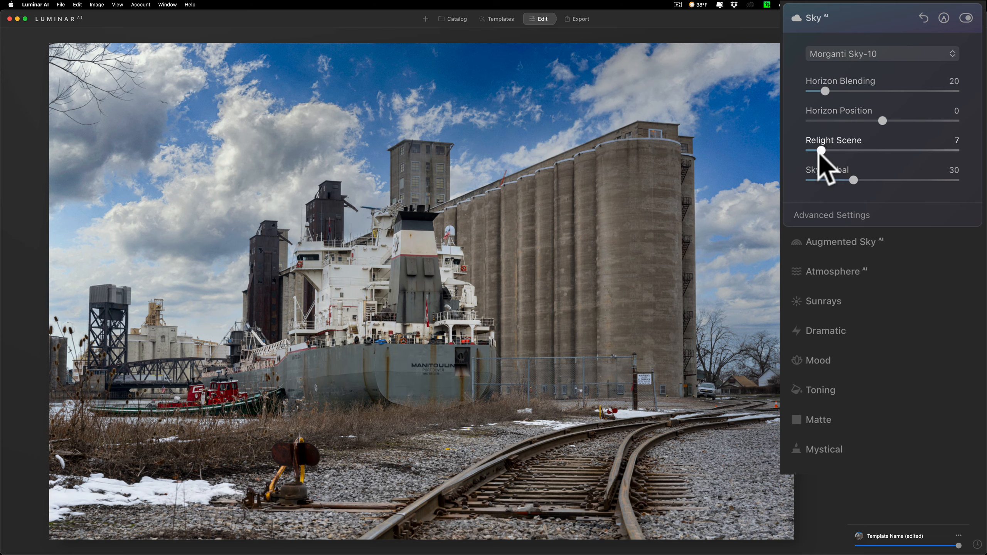
{"action": "left_click_drag", "start_coordinate": [817, 151], "coordinate": [827, 174]}
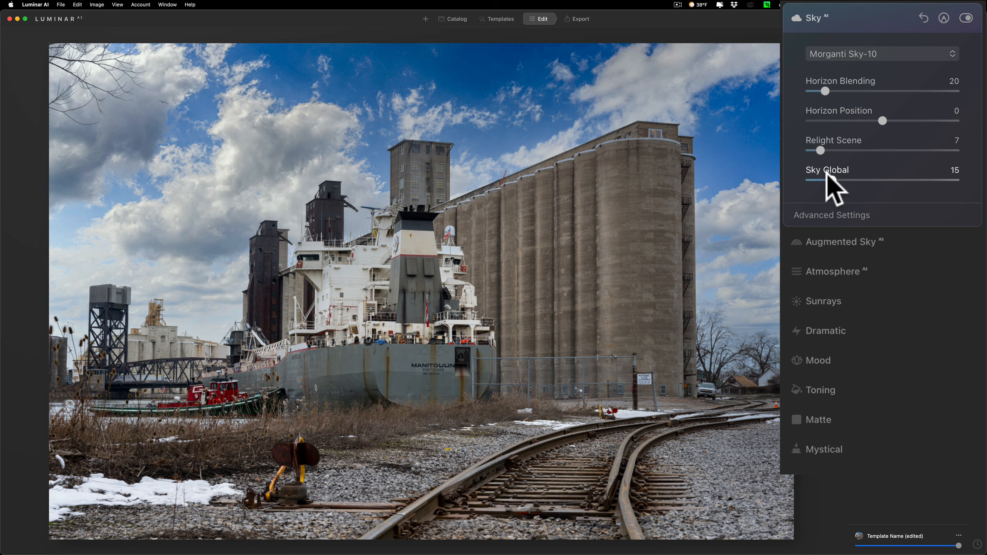
{"action": "left_click_drag", "start_coordinate": [826, 175], "coordinate": [880, 176]}
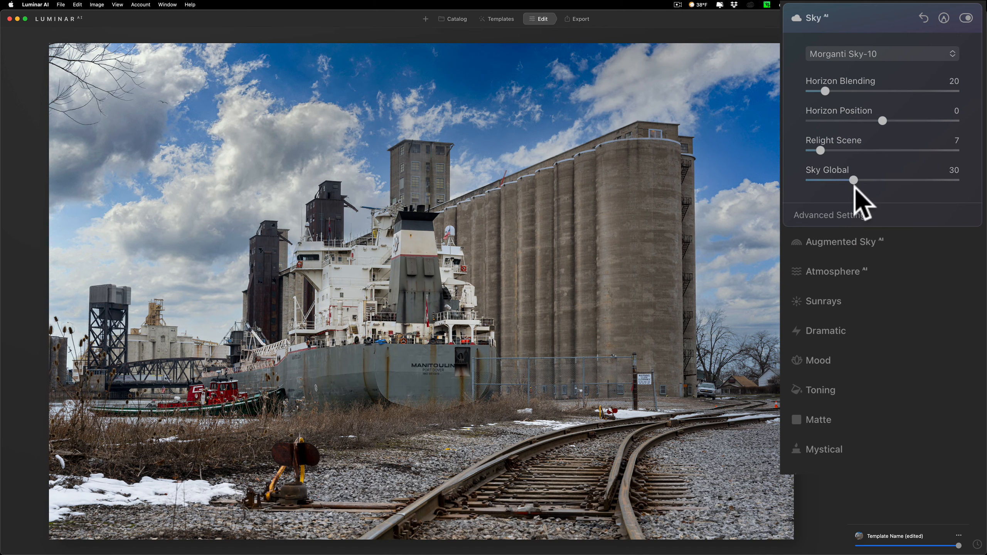
Step: Expand the advanced sky settings and try a different Close Gaps amount and a Sky Local of 152, resetting them to 10 and 25
{"action": "left_click", "coordinate": [846, 215]}
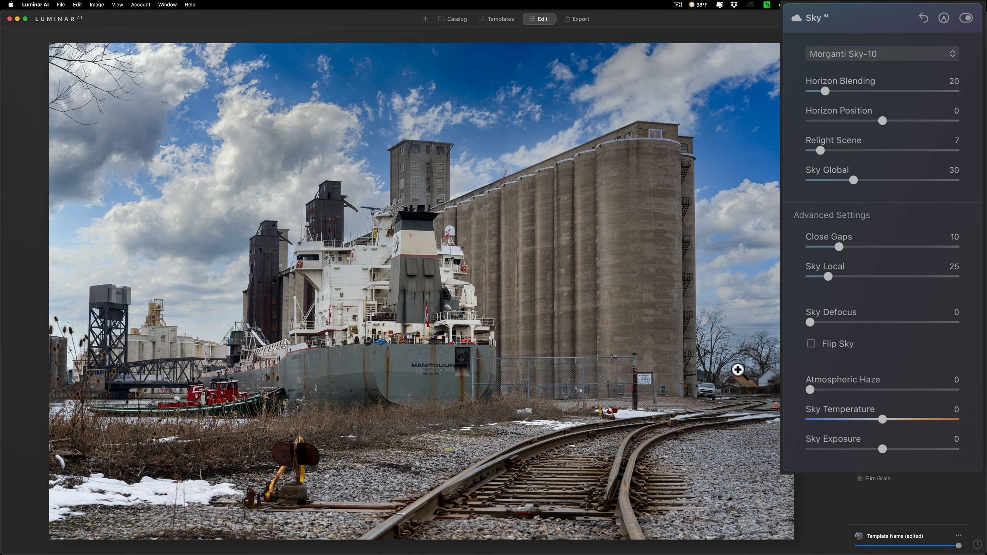
{"action": "mouse_move", "coordinate": [842, 245]}
{"action": "left_mouse_down"}
{"action": "mouse_move", "coordinate": [894, 244]}
{"action": "mouse_move", "coordinate": [851, 246]}
{"action": "left_mouse_up"}
{"action": "double_click", "coordinate": [851, 246]}
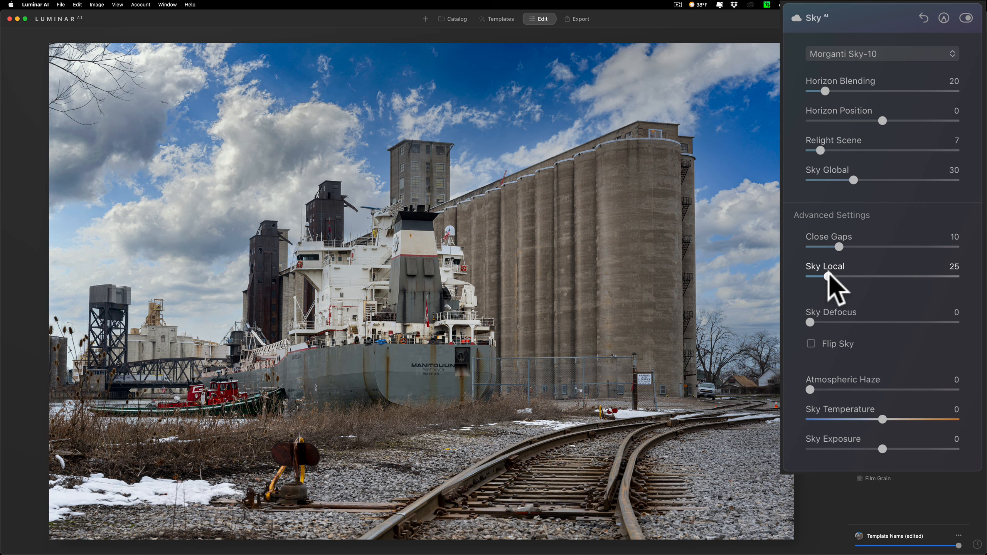
{"action": "left_click_drag", "start_coordinate": [828, 276], "coordinate": [931, 280]}
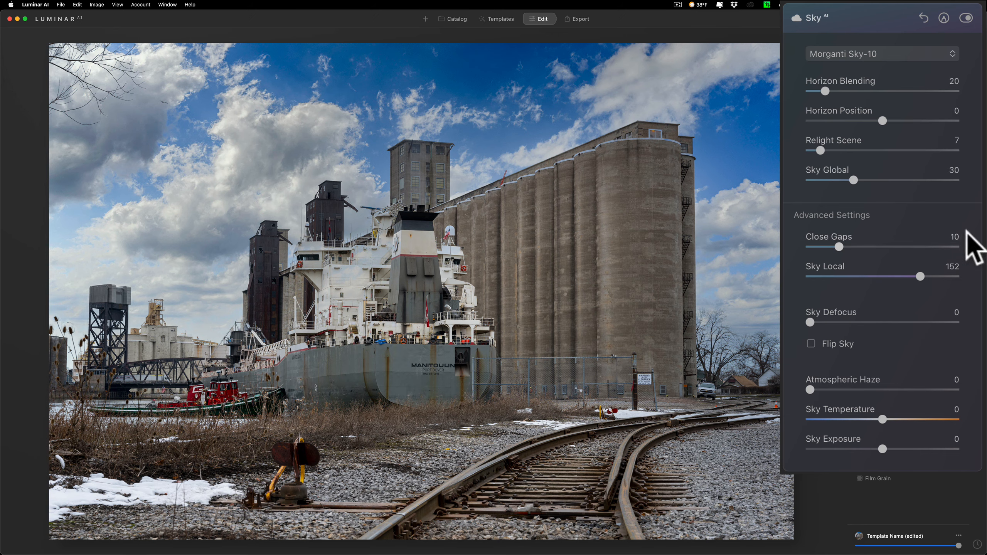
{"action": "double_click", "coordinate": [919, 277]}
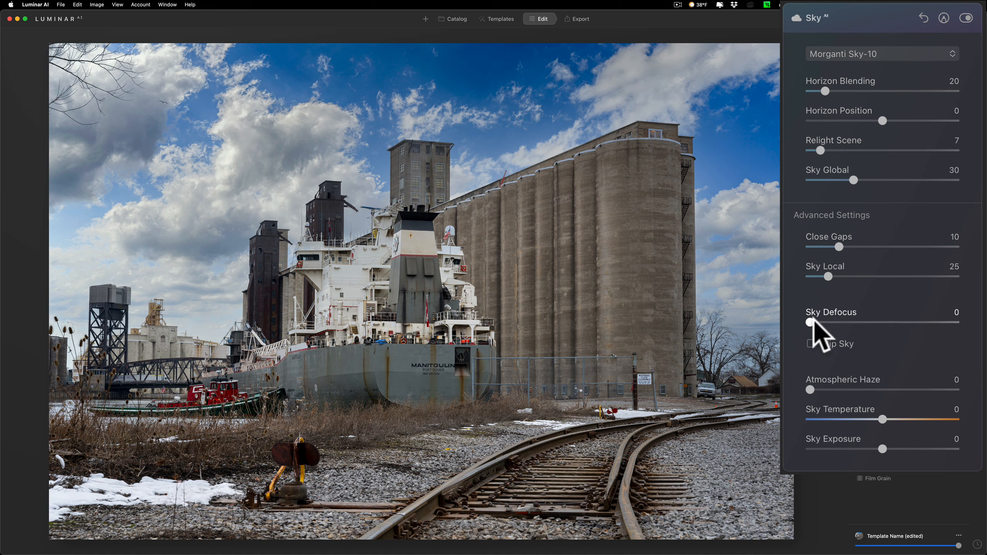
Step: Try a slight Sky Defocus and flip the replacement sky, returning Sky Defocus to 0 and the sky to its original orientation
{"action": "mouse_move", "coordinate": [811, 322]}
{"action": "left_mouse_down"}
{"action": "mouse_move", "coordinate": [925, 323]}
{"action": "mouse_move", "coordinate": [816, 322]}
{"action": "left_mouse_up"}
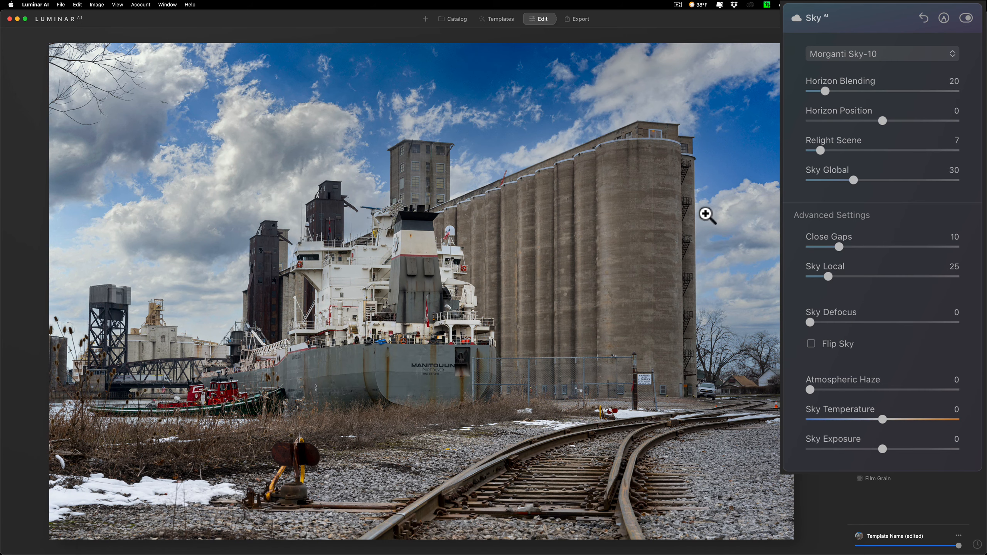
{"action": "left_click", "coordinate": [810, 343]}
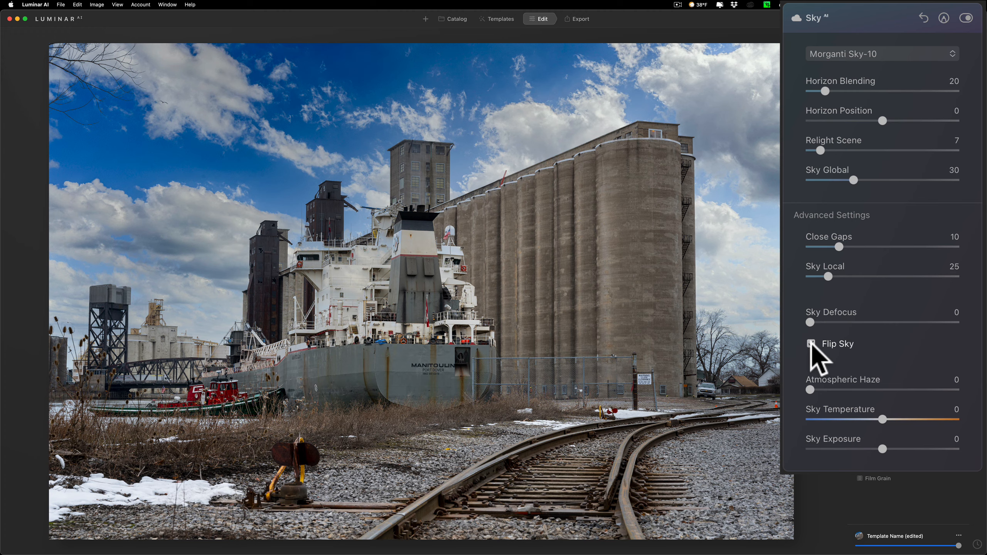
{"action": "left_click", "coordinate": [811, 343]}
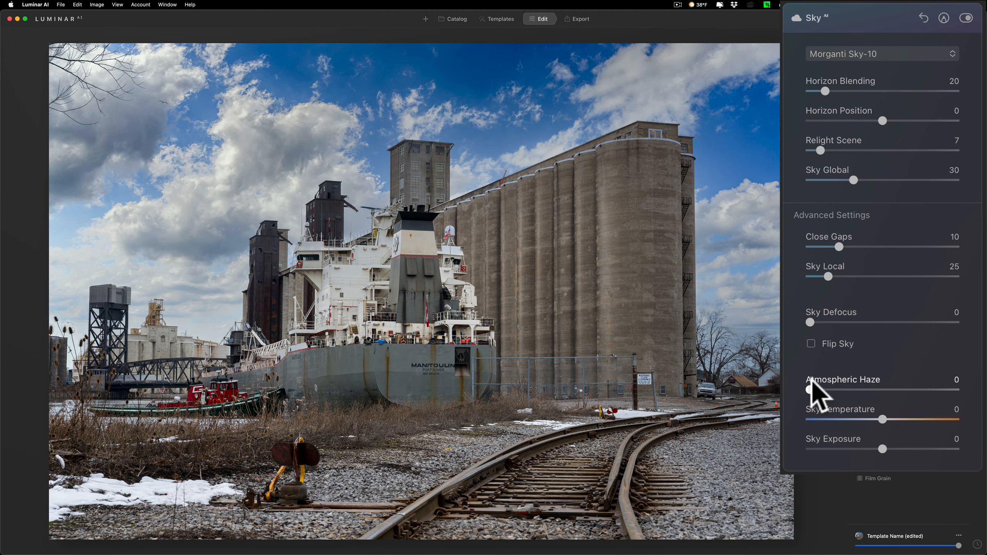
Step: Try different Atmospheric Haze and Sky Exposure amounts and a Sky Temperature of -71, resetting all three to 0
{"action": "left_click_drag", "start_coordinate": [808, 386], "coordinate": [848, 402]}
{"action": "double_click", "coordinate": [847, 403]}
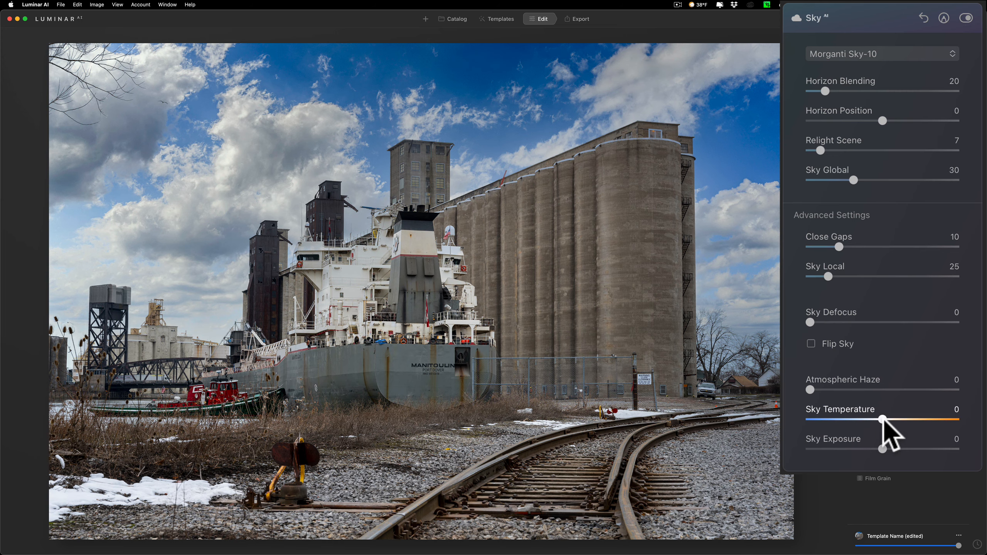
{"action": "left_click_drag", "start_coordinate": [883, 419], "coordinate": [829, 419]}
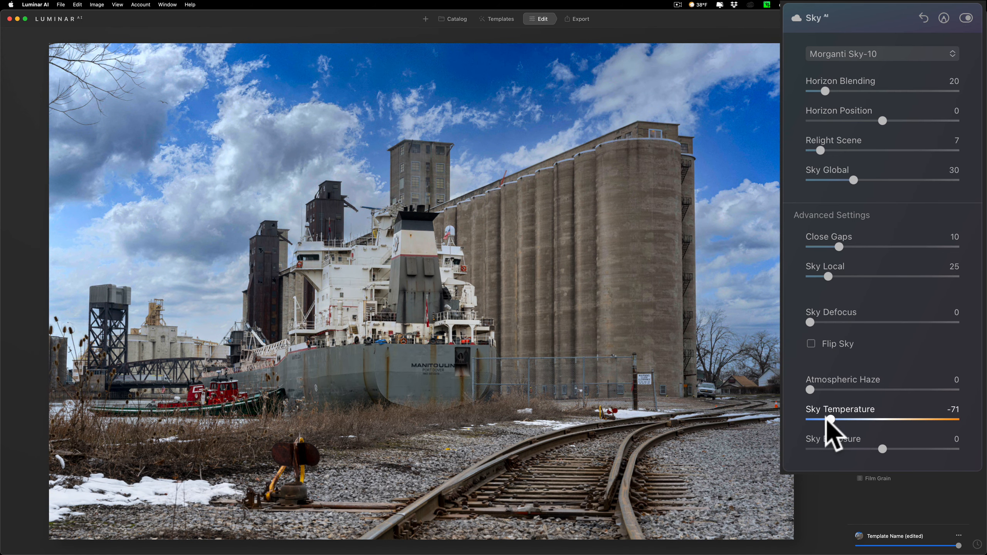
{"action": "double_click", "coordinate": [827, 419]}
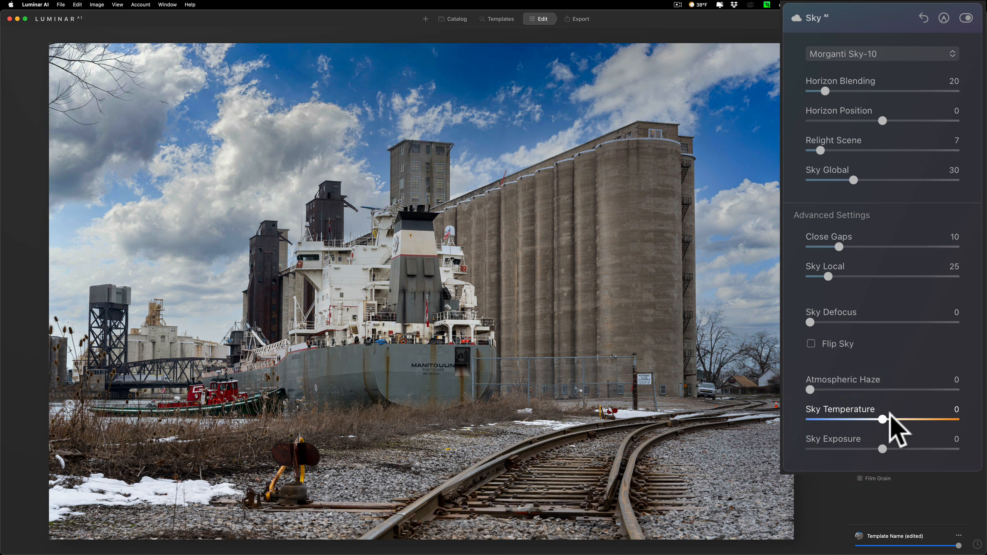
{"action": "mouse_move", "coordinate": [881, 447]}
{"action": "left_mouse_down"}
{"action": "mouse_move", "coordinate": [942, 452]}
{"action": "mouse_move", "coordinate": [847, 450]}
{"action": "mouse_move", "coordinate": [925, 451]}
{"action": "mouse_move", "coordinate": [899, 452]}
{"action": "left_mouse_up"}
{"action": "double_click", "coordinate": [899, 452]}
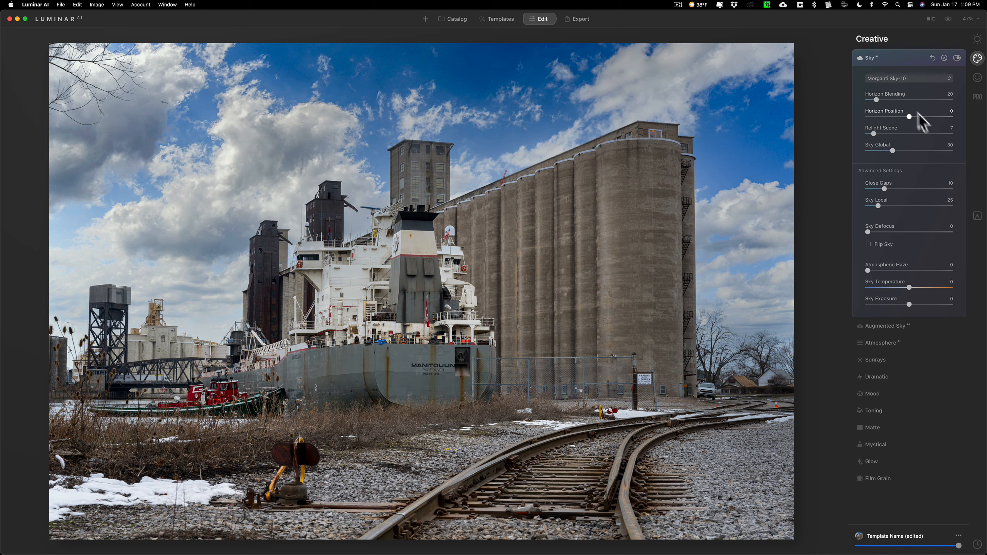
Step: Look through the available custom and built-in skies, inspect the folder holding the custom sky images, and return to the photo
{"action": "left_click", "coordinate": [916, 77]}
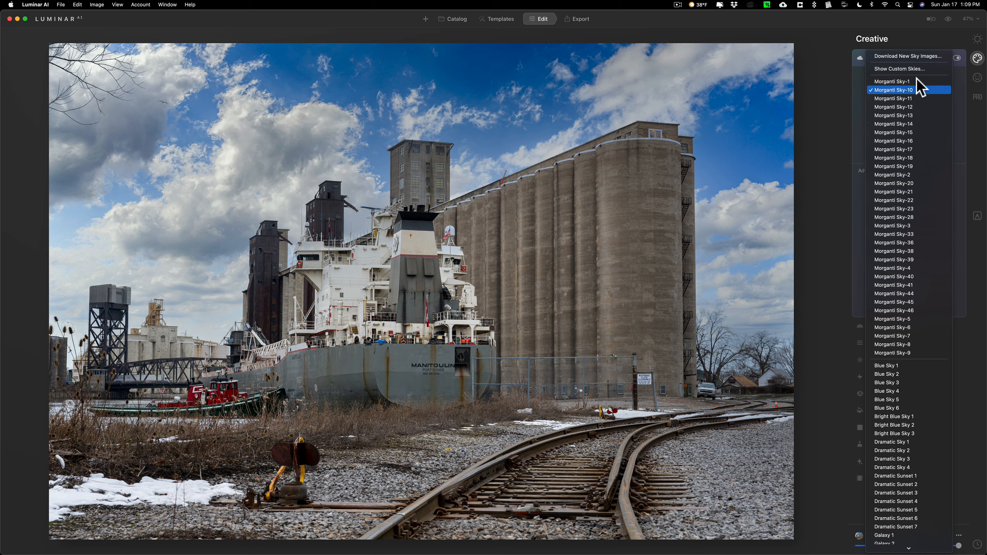
{"action": "left_click", "coordinate": [864, 66]}
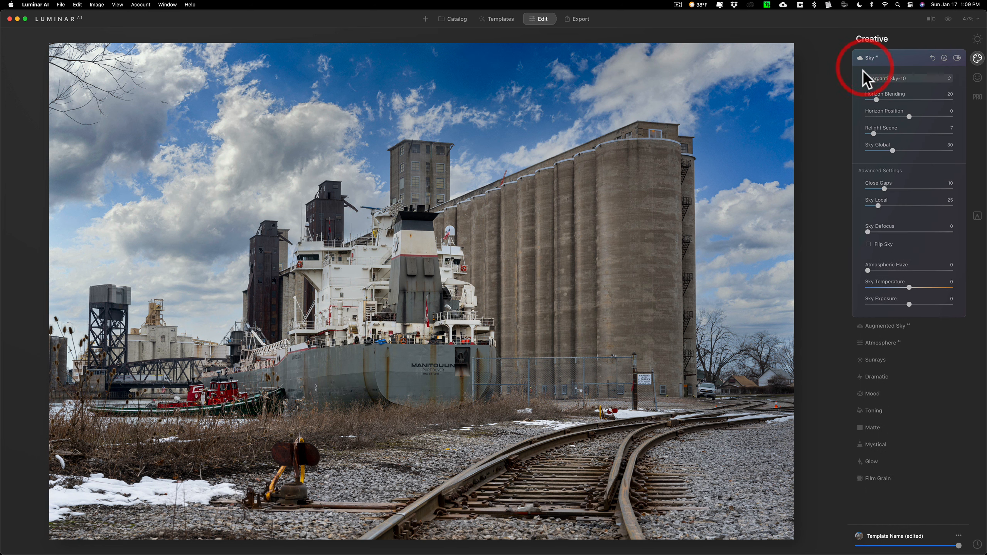
{"action": "left_click", "coordinate": [915, 78]}
{"action": "scroll", "coordinate": [944, 323], "scroll_direction": "down", "scroll_amount": 1}
{"action": "scroll", "coordinate": [942, 316], "scroll_direction": "down", "scroll_amount": 3}
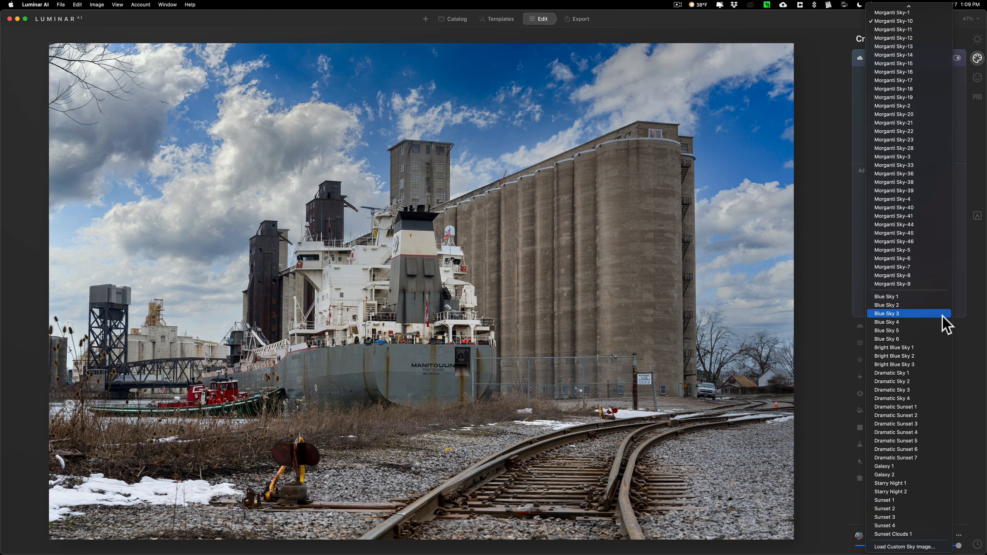
{"action": "scroll", "coordinate": [931, 335], "scroll_direction": "up", "scroll_amount": 1}
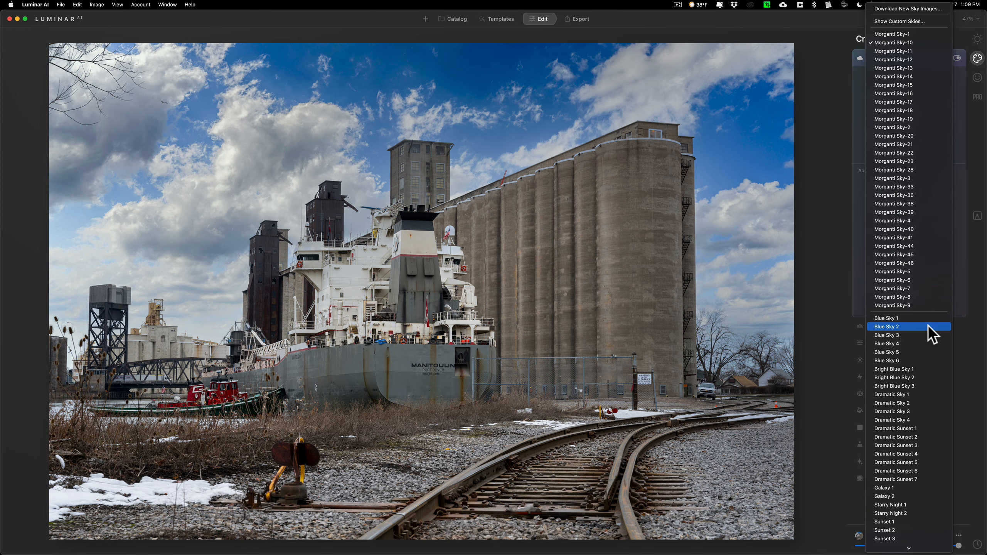
{"action": "scroll", "coordinate": [925, 315], "scroll_direction": "down", "scroll_amount": 1}
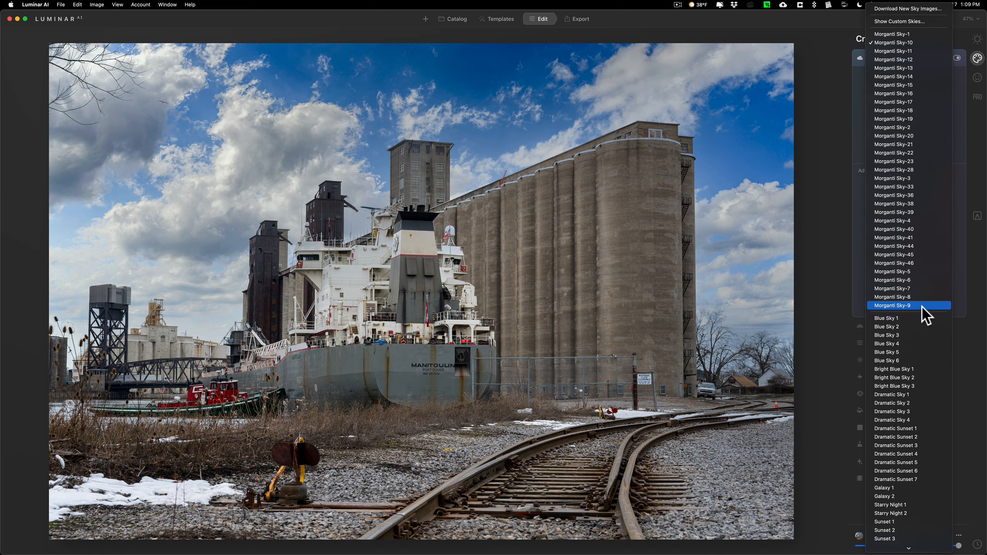
{"action": "scroll", "coordinate": [921, 305], "scroll_direction": "up", "scroll_amount": 1}
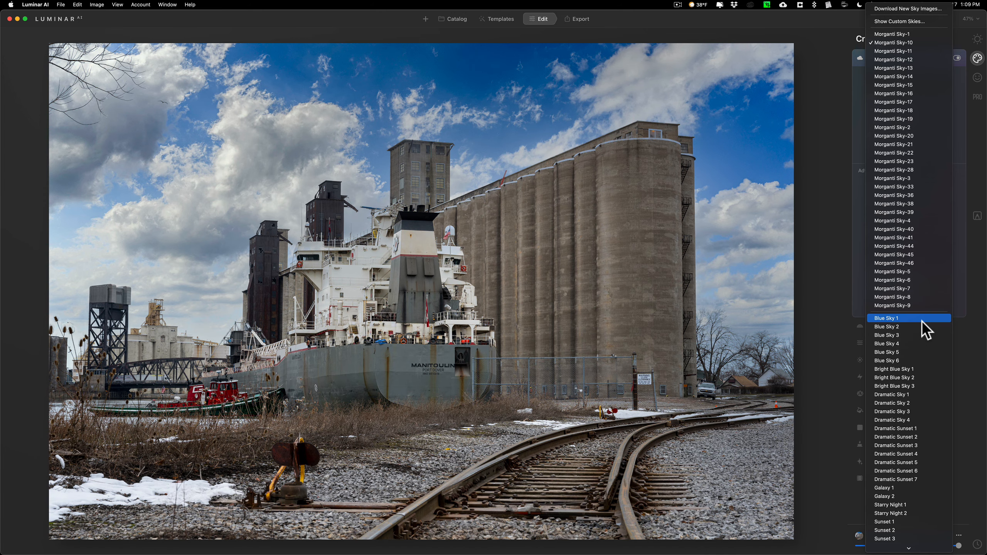
{"action": "left_click", "coordinate": [929, 21]}
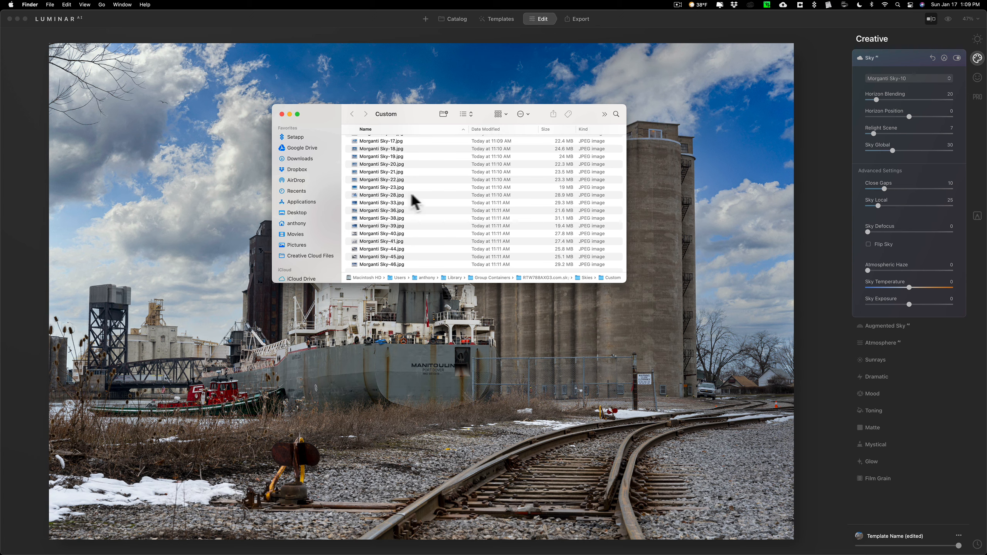
{"action": "left_click", "coordinate": [281, 114]}
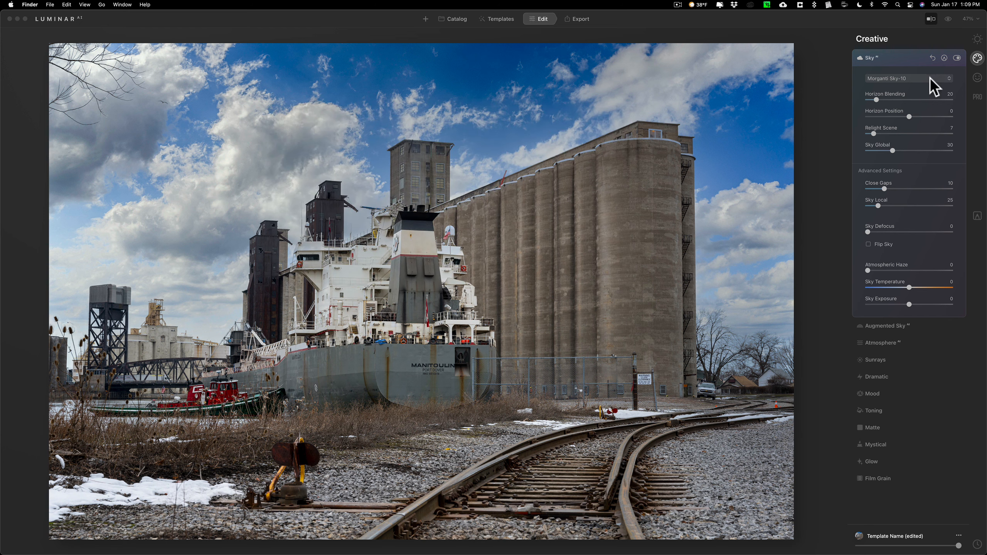
{"action": "left_click", "coordinate": [903, 65]}
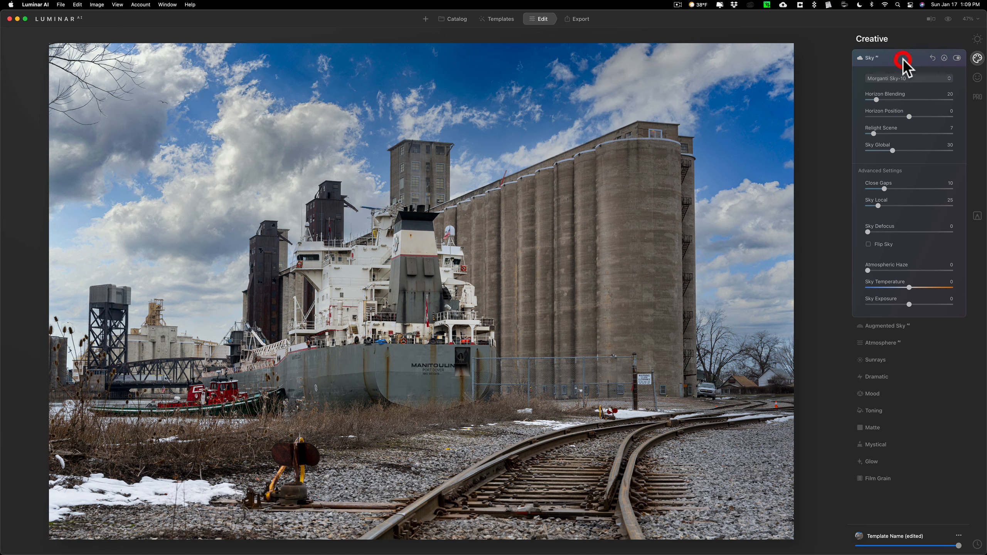
Step: Set the Accent AI enhancement to 16 and the Structure AI Amount to 12
{"action": "left_click", "coordinate": [976, 39]}
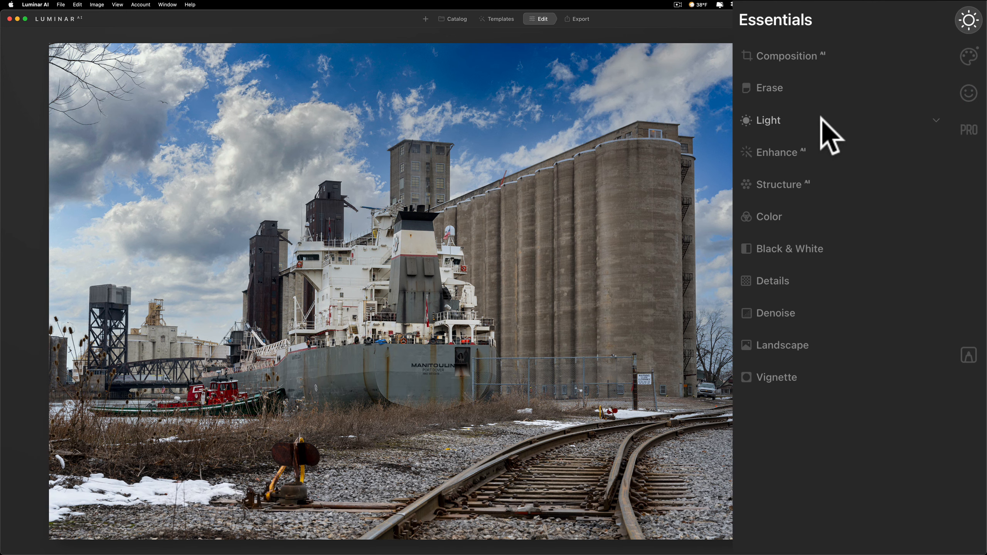
{"action": "left_click", "coordinate": [835, 153]}
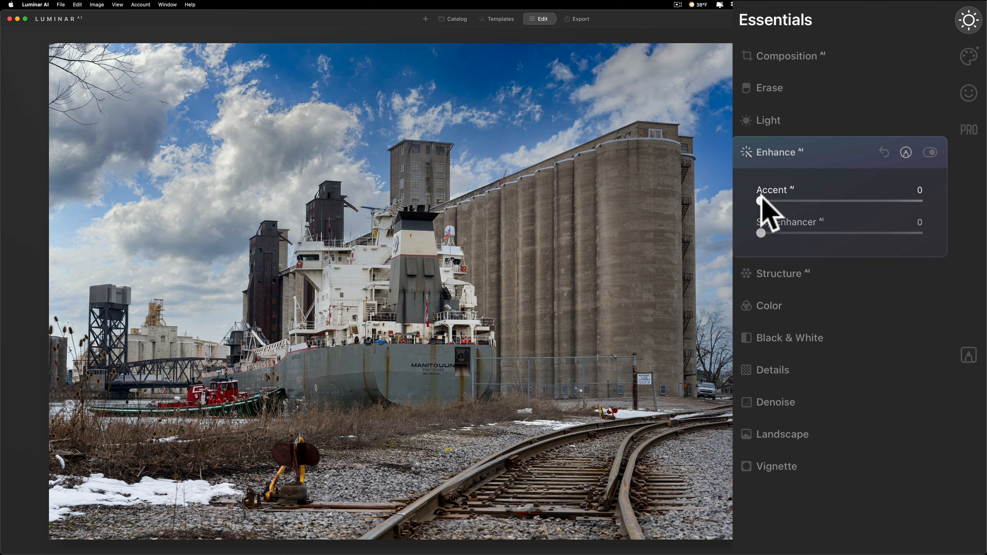
{"action": "left_click_drag", "start_coordinate": [761, 202], "coordinate": [789, 198]}
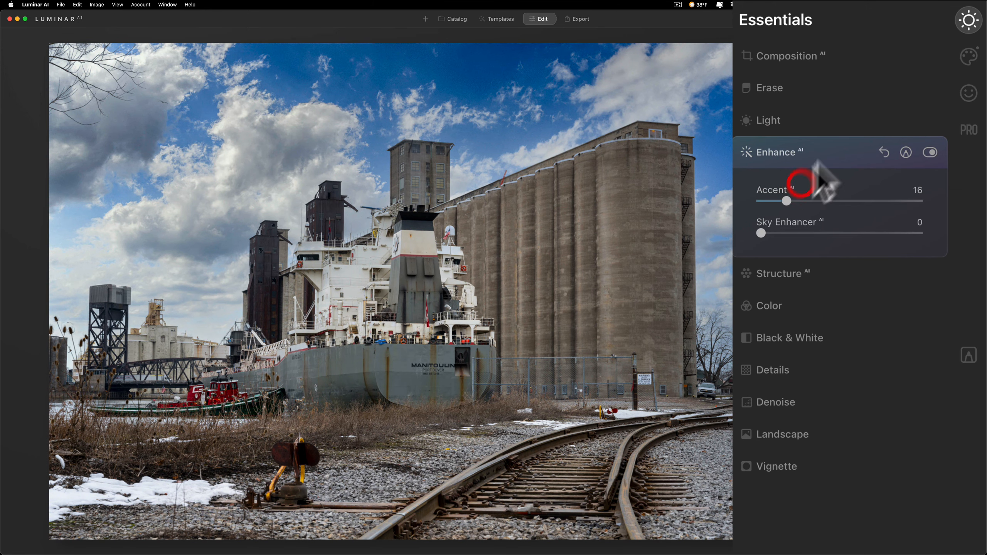
{"action": "left_click", "coordinate": [829, 154]}
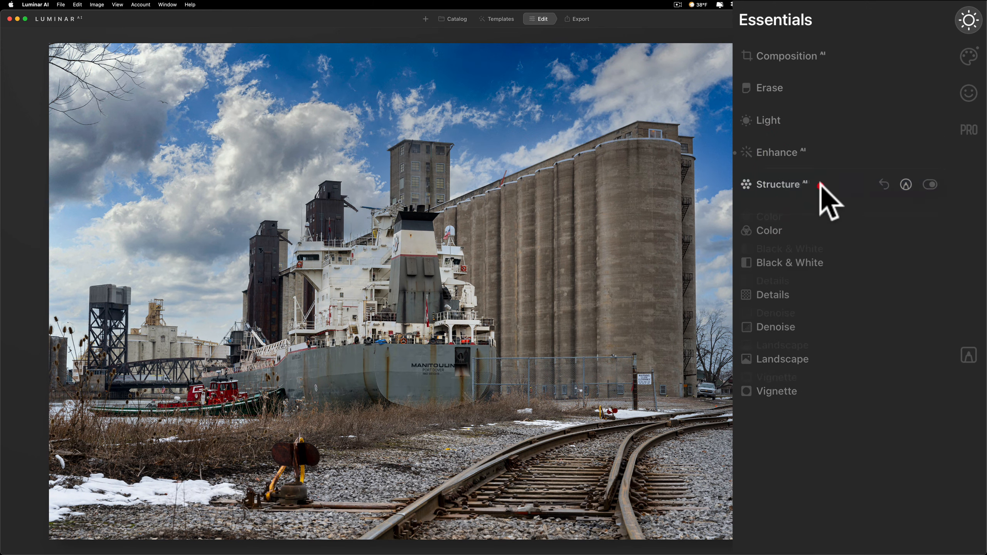
{"action": "left_click", "coordinate": [821, 186]}
{"action": "left_click_drag", "start_coordinate": [839, 232], "coordinate": [849, 233]}
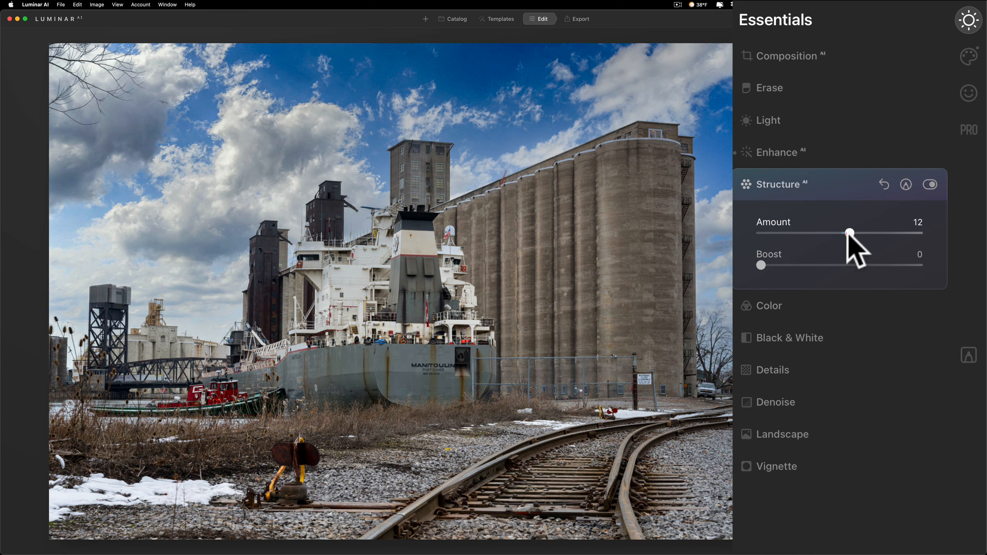
{"action": "left_click", "coordinate": [823, 181]}
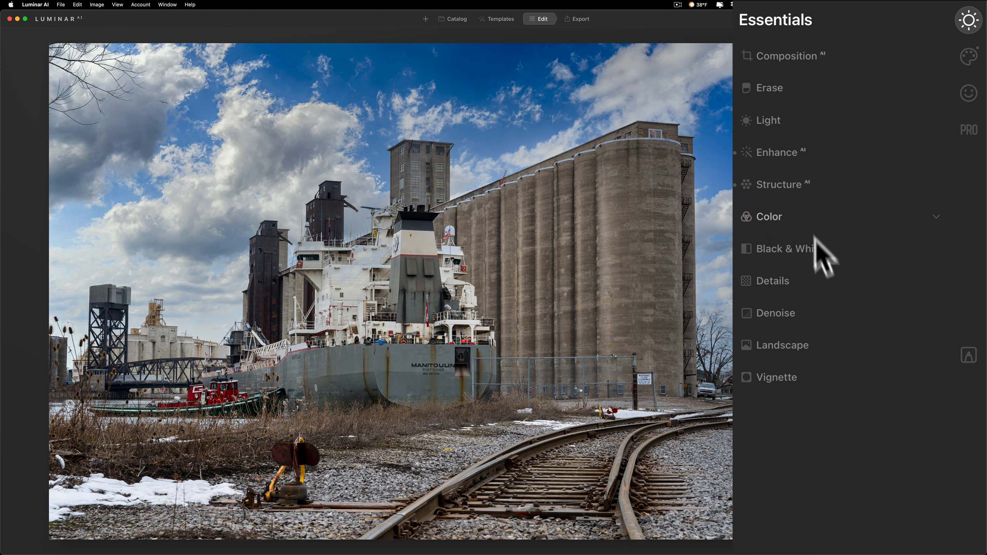
Step: Set Large Details to 19, Medium Details to 20, Small Details to 13 and Sharpen to 7
{"action": "left_click", "coordinate": [807, 279]}
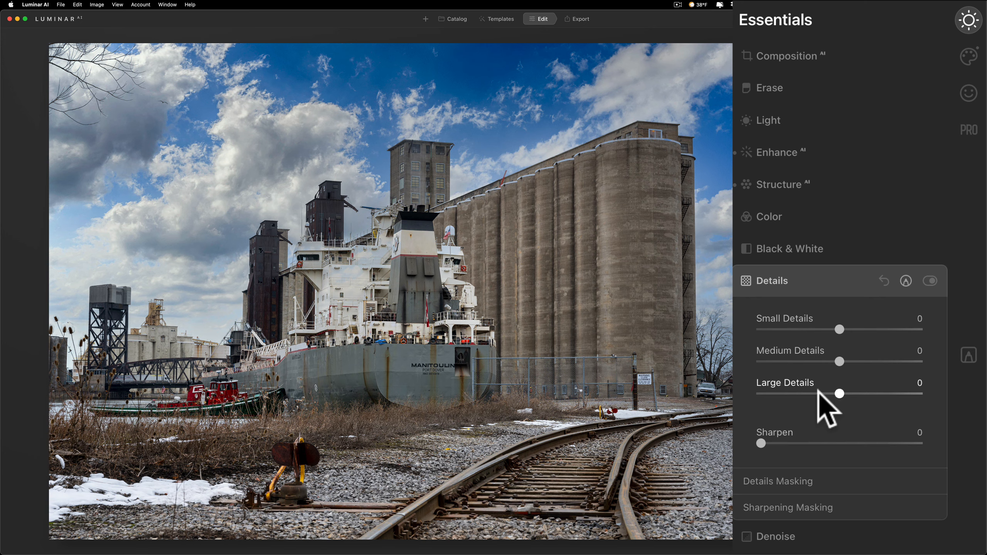
{"action": "left_click_drag", "start_coordinate": [842, 394], "coordinate": [855, 394]}
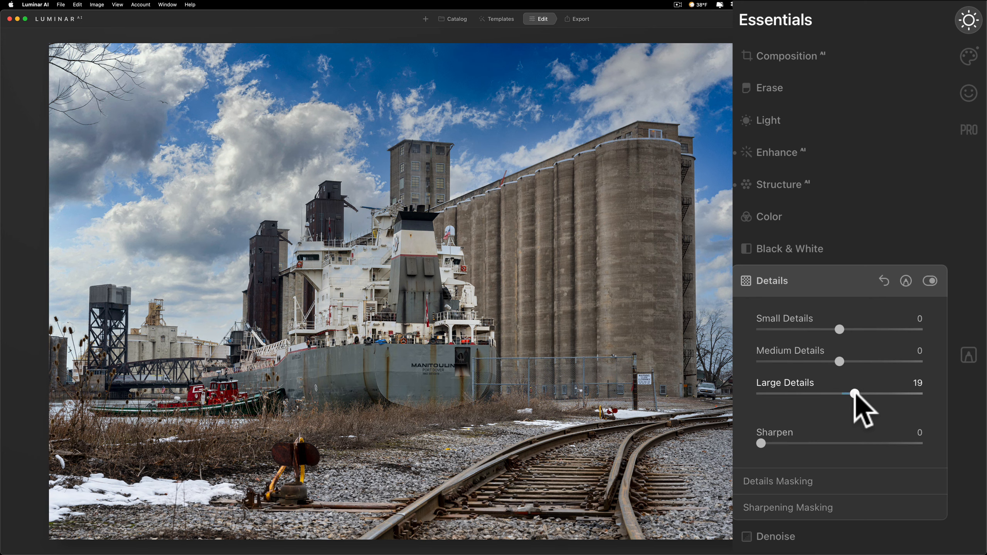
{"action": "left_click_drag", "start_coordinate": [840, 362], "coordinate": [856, 362]}
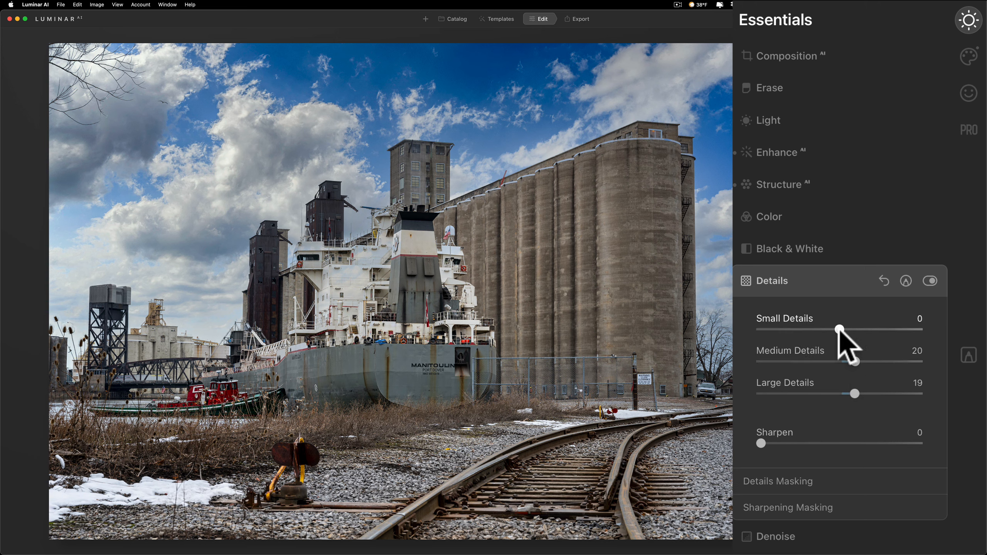
{"action": "left_click_drag", "start_coordinate": [839, 330], "coordinate": [849, 330]}
{"action": "mouse_move", "coordinate": [760, 444]}
{"action": "left_mouse_down"}
{"action": "mouse_move", "coordinate": [806, 442]}
{"action": "mouse_move", "coordinate": [774, 444]}
{"action": "left_mouse_up"}
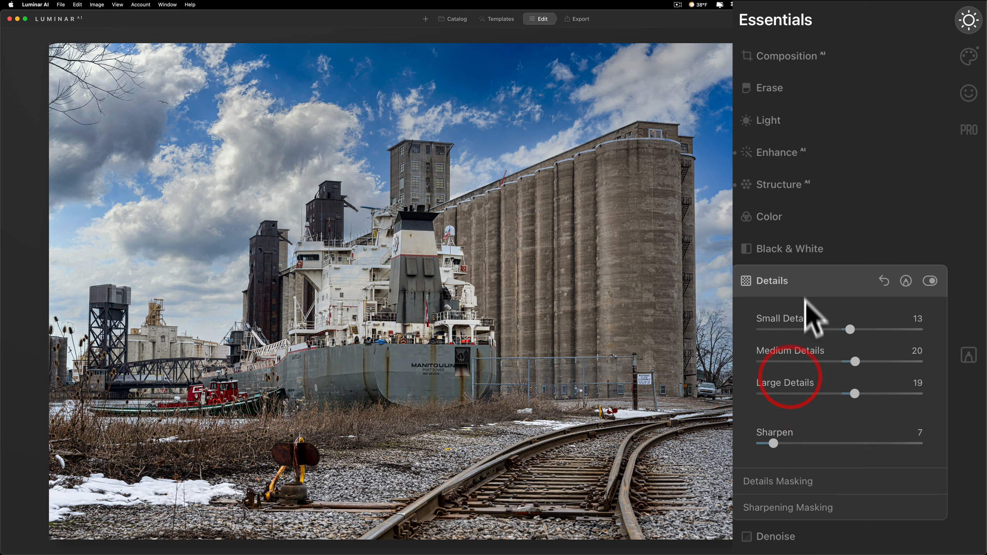
{"action": "left_click", "coordinate": [812, 282]}
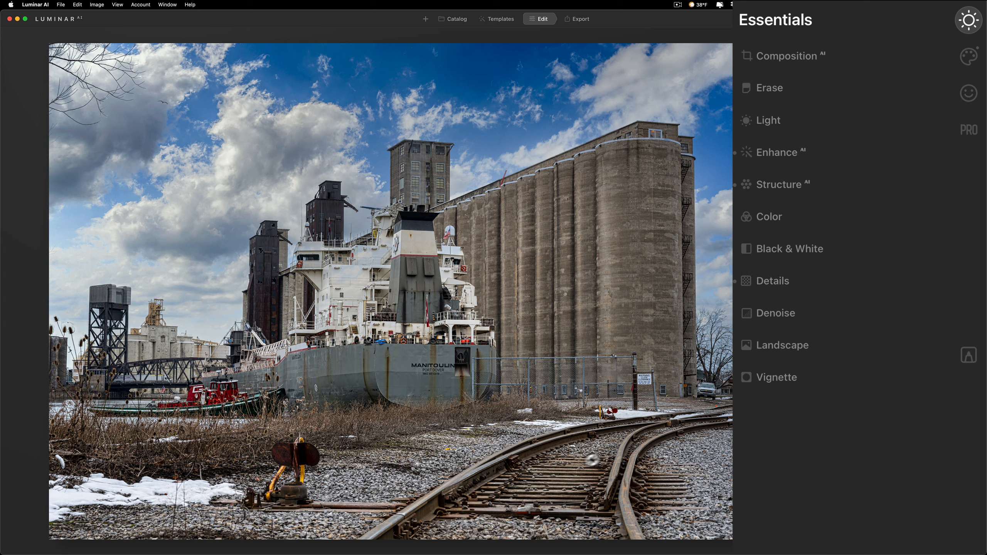
Step: Warm the photo by setting the Landscape tool's Golden Hour to 13
{"action": "left_click", "coordinate": [782, 345]}
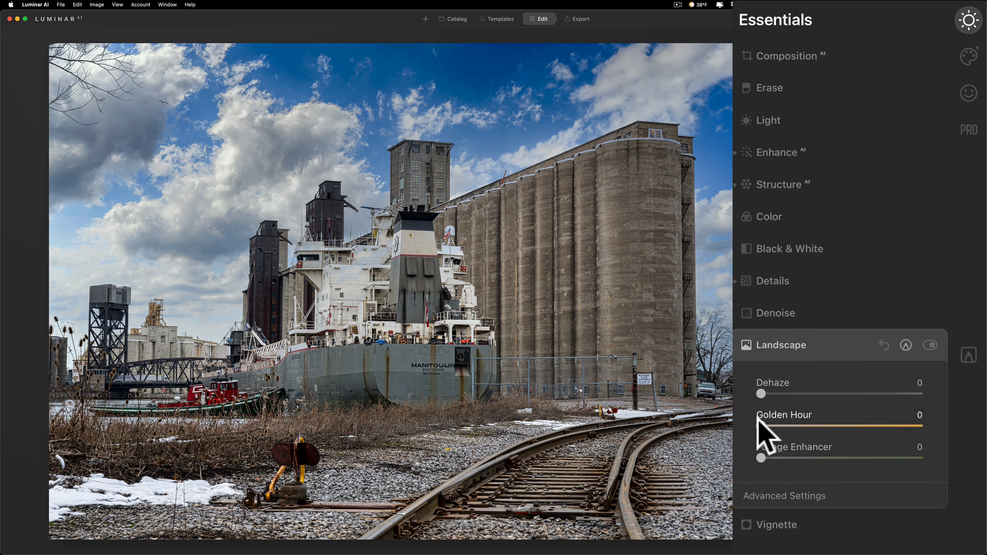
{"action": "left_click_drag", "start_coordinate": [768, 420], "coordinate": [786, 427]}
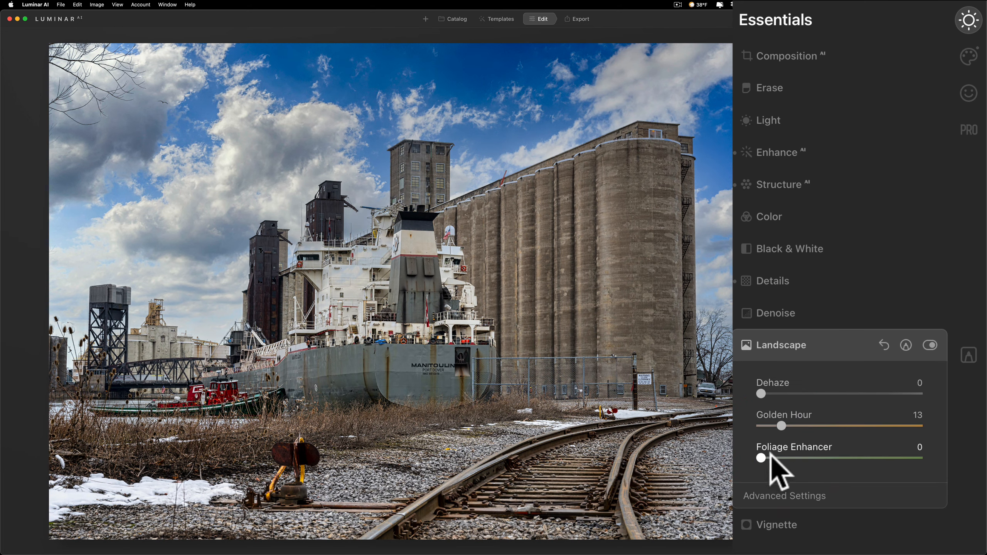
{"action": "left_click", "coordinate": [798, 496]}
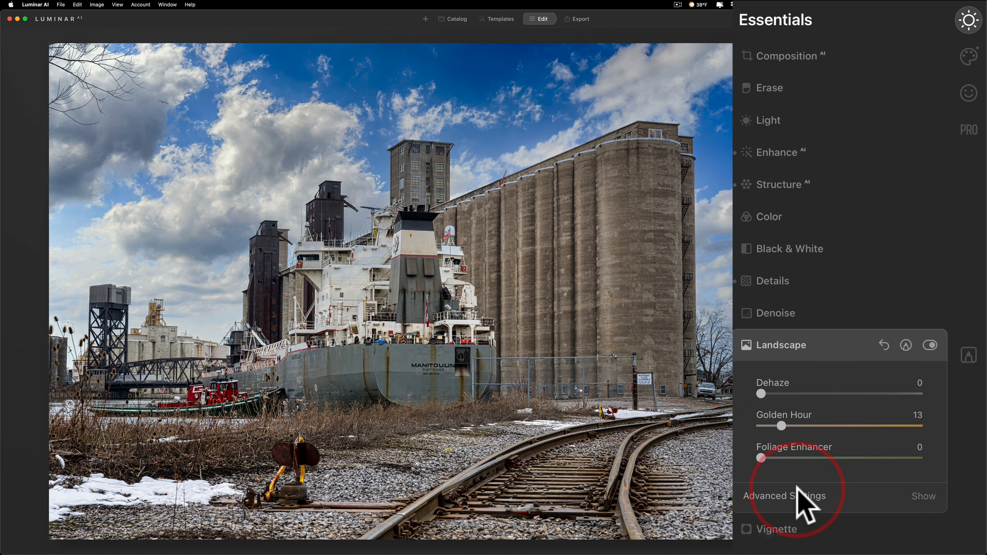
{"action": "left_click", "coordinate": [828, 343]}
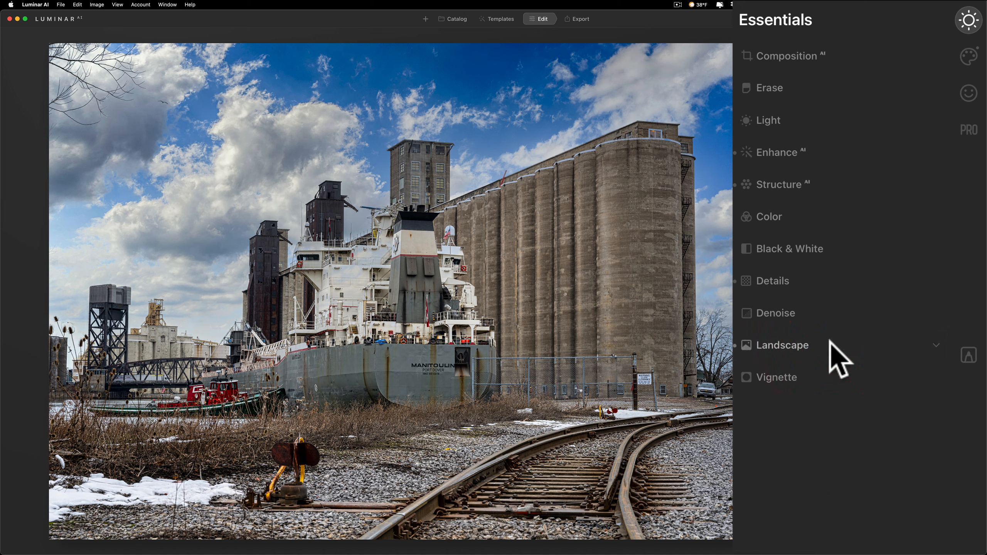
Step: Darken the photo's edges with a negative Vignette Amount
{"action": "left_click", "coordinate": [819, 378]}
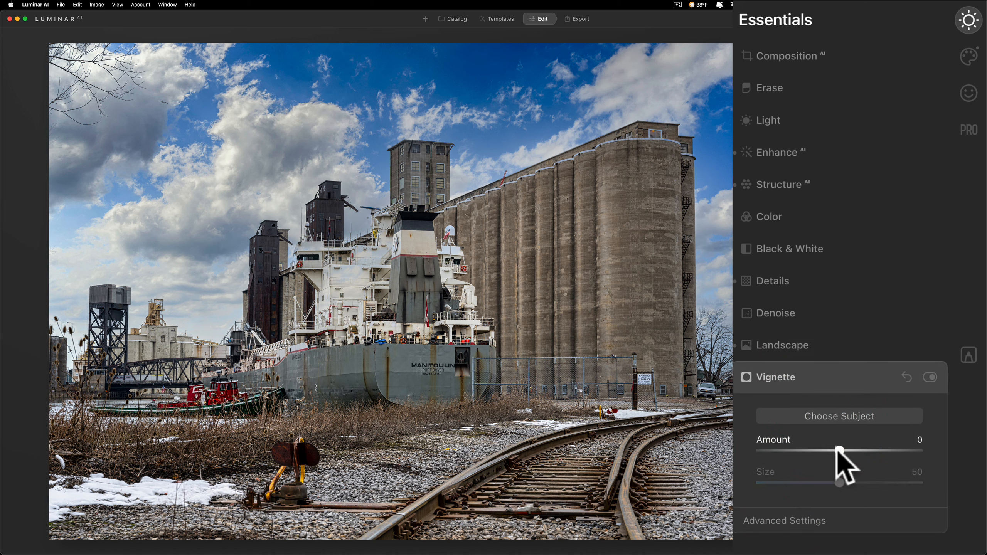
{"action": "left_click_drag", "start_coordinate": [839, 451], "coordinate": [794, 453]}
{"action": "left_click", "coordinate": [826, 379]}
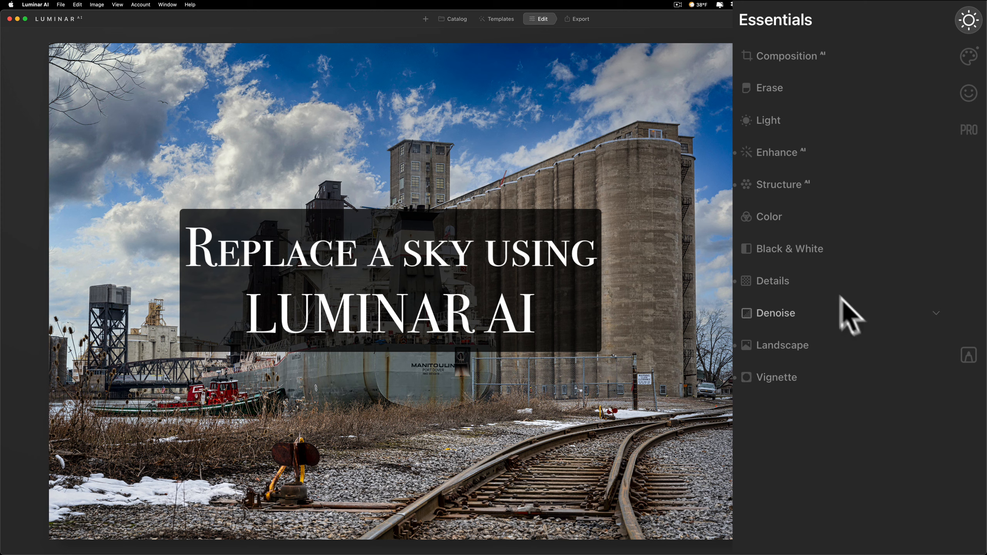
Step: Readjust the Large Details amount in the Details tool
{"action": "left_click", "coordinate": [797, 280]}
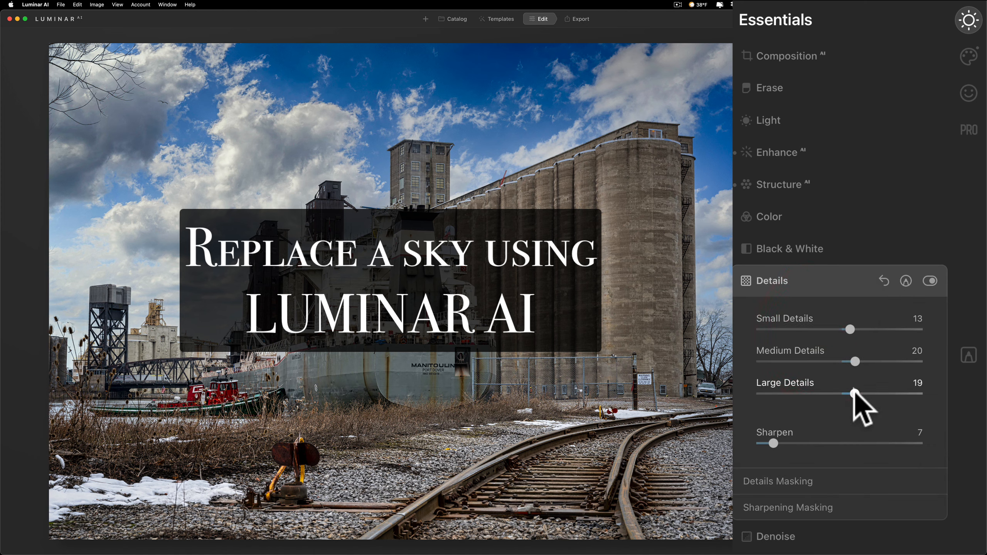
{"action": "left_click_drag", "start_coordinate": [854, 394], "coordinate": [834, 281]}
{"action": "left_click", "coordinate": [834, 281]}
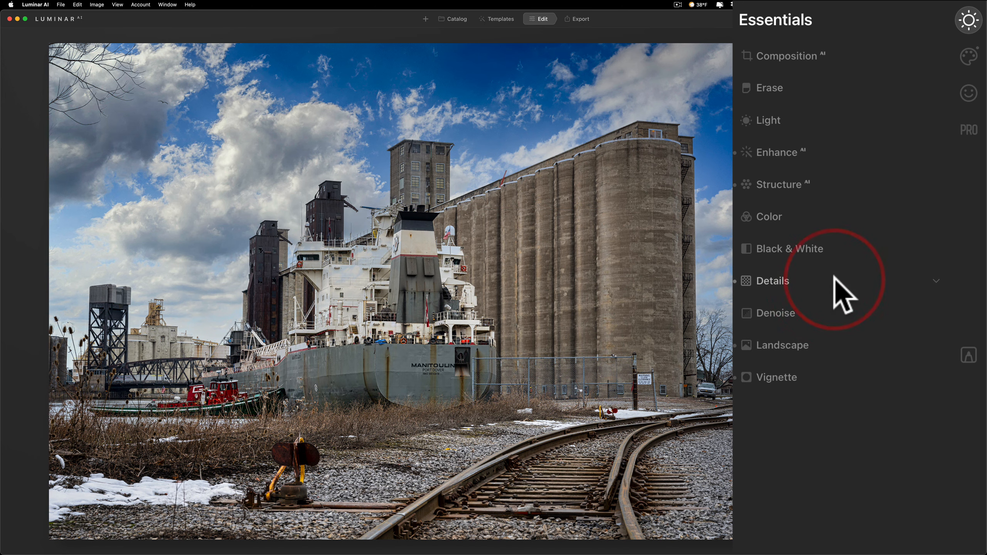